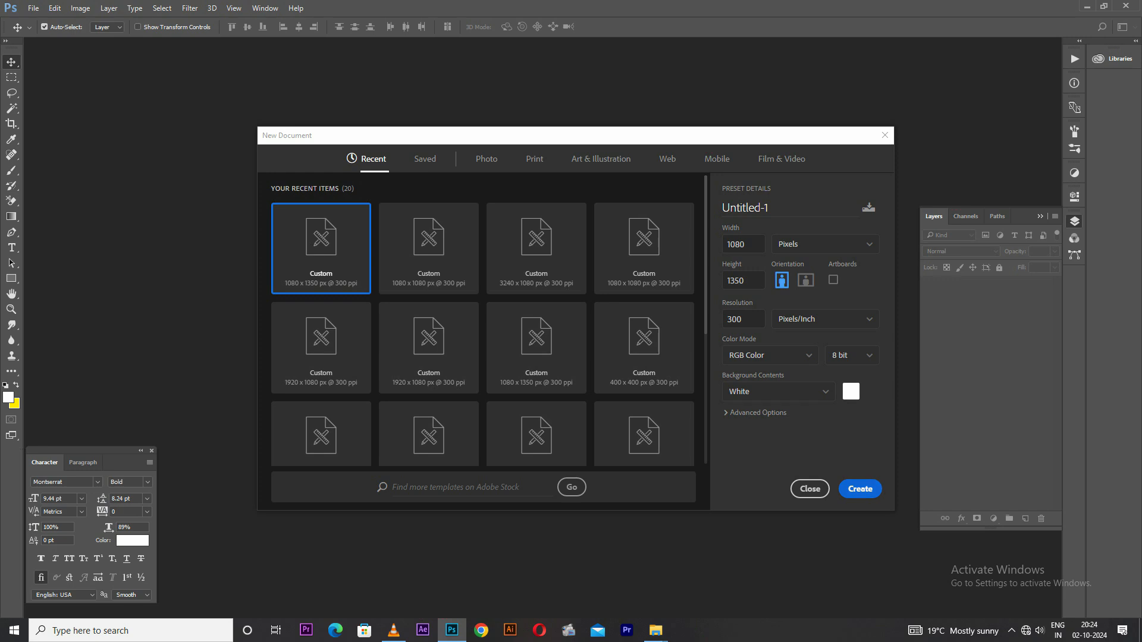
Create a 1080 x 1350 px document at 300 ppi with a two-column, two-row guide layout, 4 cm gutters and 0.5 cm margins
{"action": "left_click", "coordinate": [860, 488]}
{"action": "left_click", "coordinate": [234, 7]}
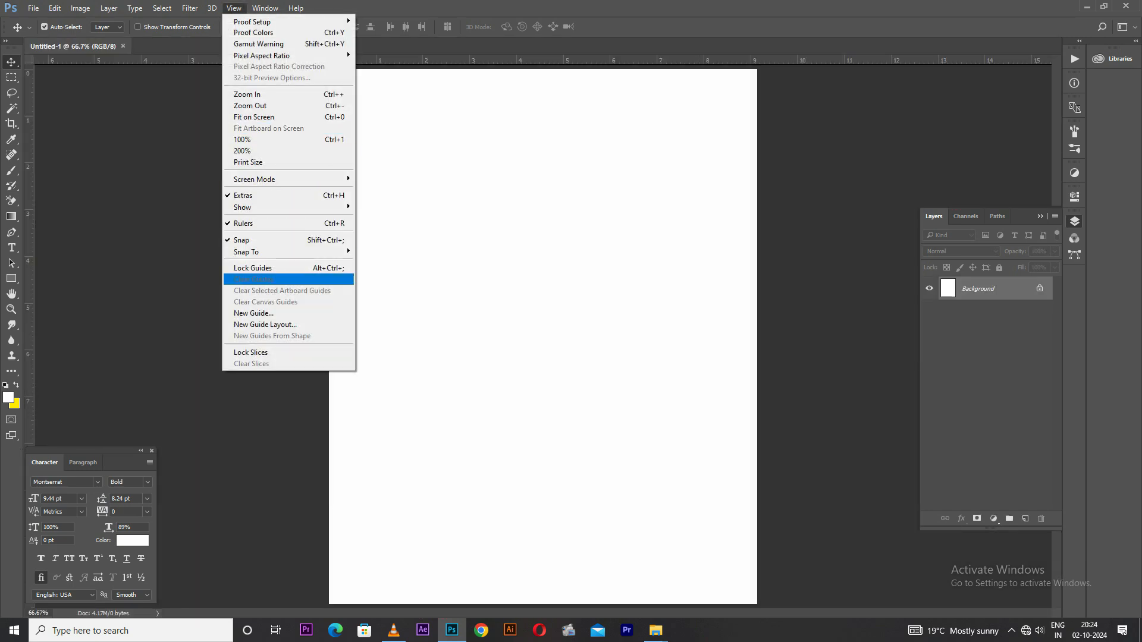
{"action": "left_click", "coordinate": [266, 324]}
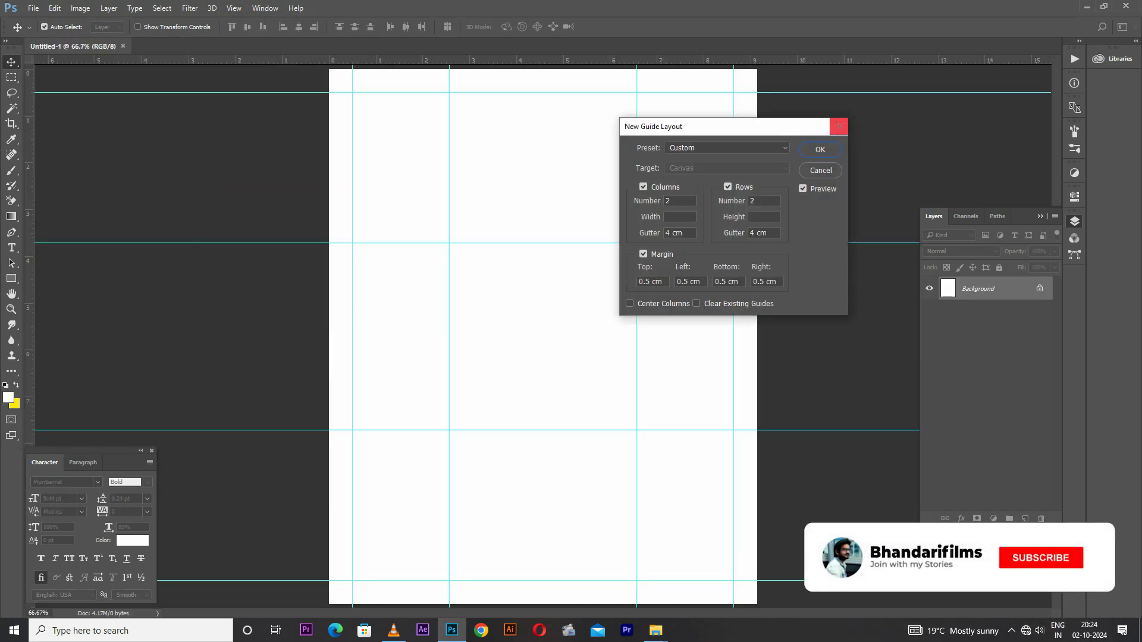
{"action": "left_click", "coordinate": [820, 149]}
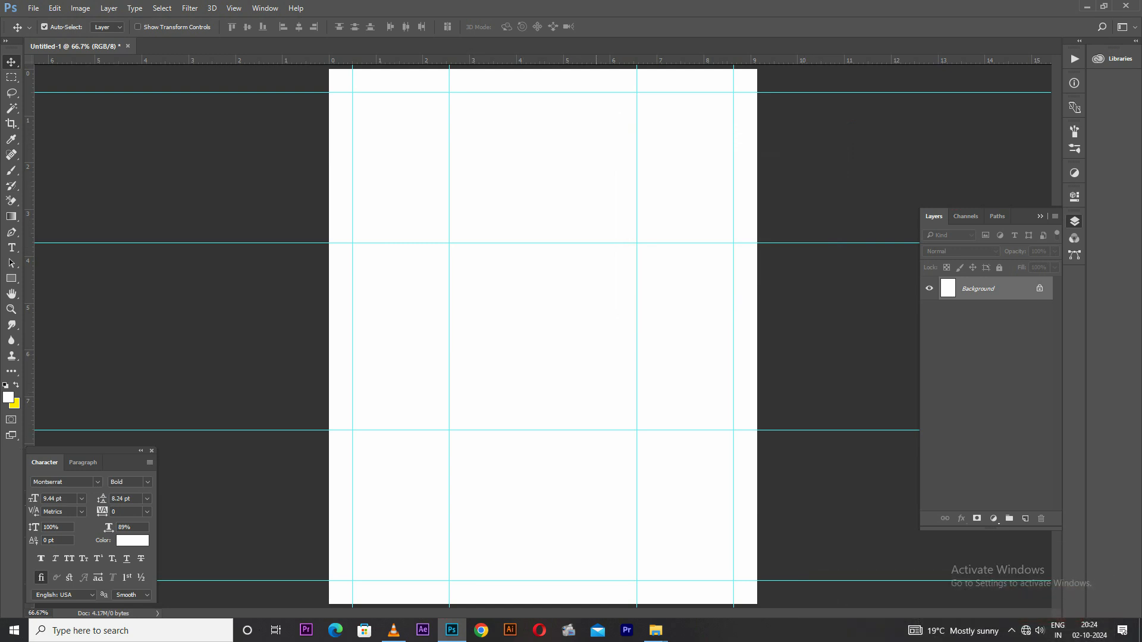
Place the "black" image from the texture folder into the document as the full-canvas background
{"action": "mouse_move", "coordinate": [656, 630]}
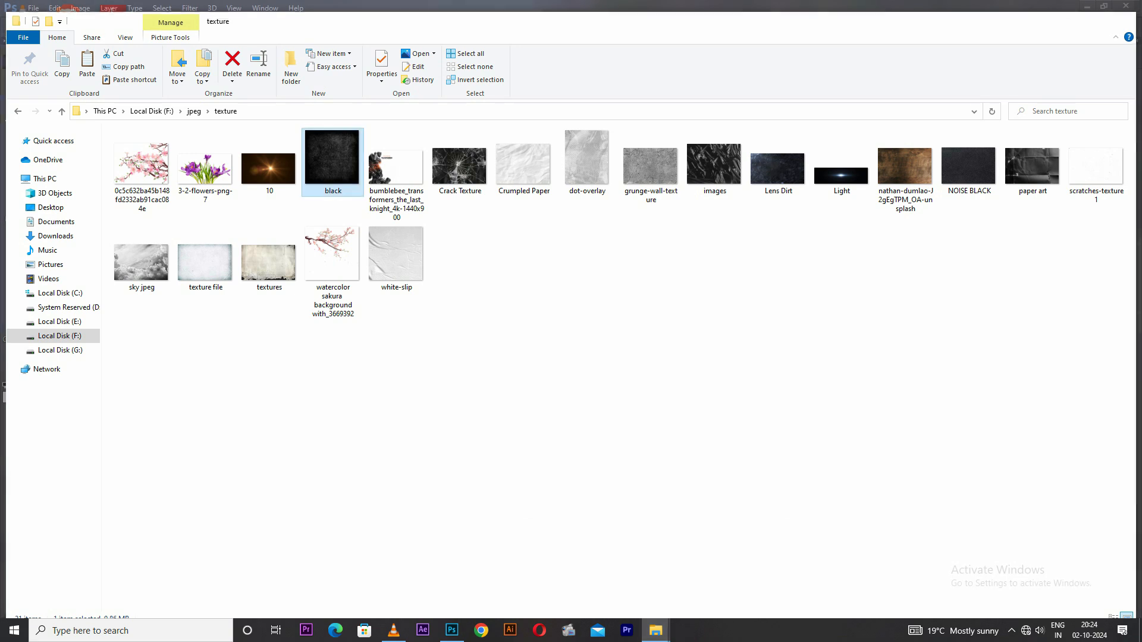
{"action": "left_click", "coordinate": [589, 571]}
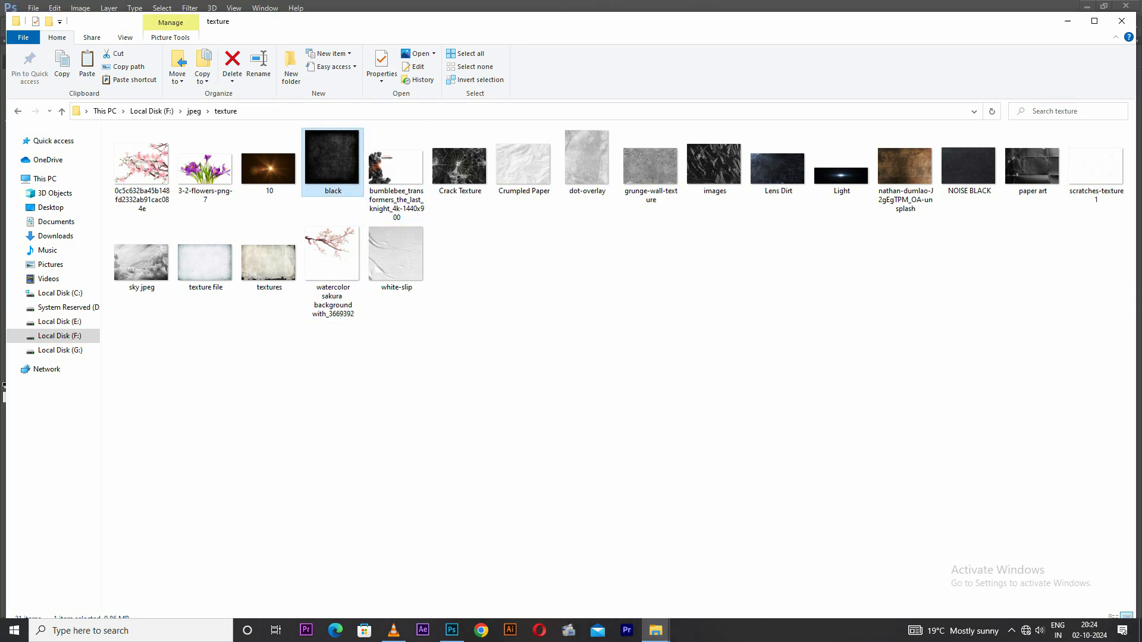
{"action": "left_click_drag", "start_coordinate": [333, 172], "coordinate": [440, 119]}
{"action": "left_click_drag", "start_coordinate": [504, 271], "coordinate": [504, 272]}
Add a Levels adjustment above the black texture with the midtone input set to 0.57
{"action": "left_click", "coordinate": [993, 519]}
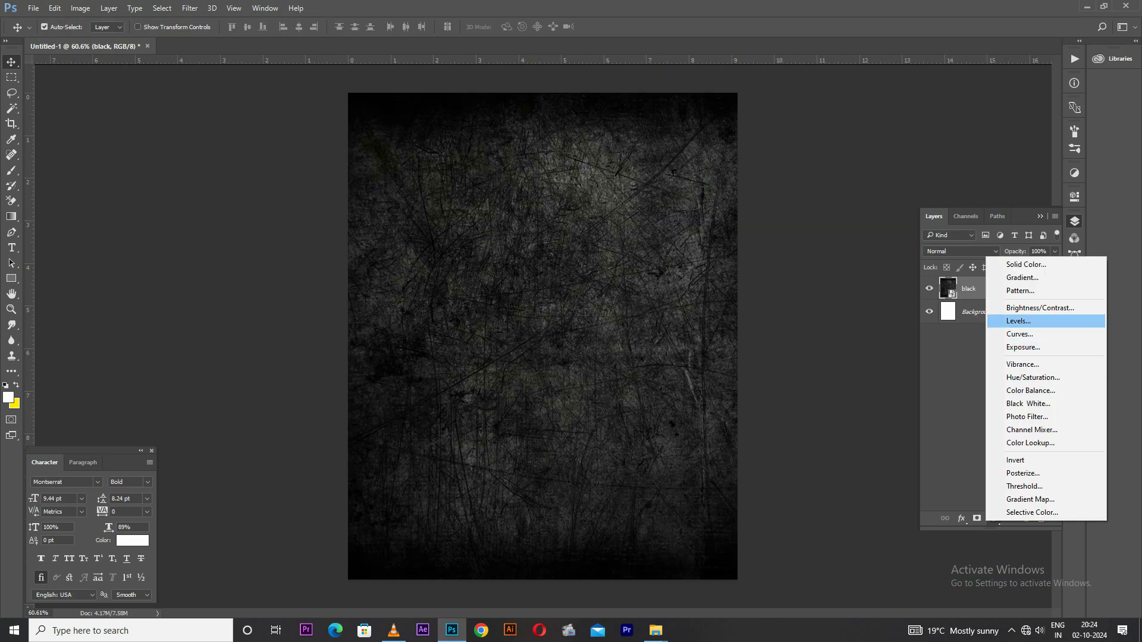
{"action": "left_click", "coordinate": [1018, 321]}
{"action": "left_click_drag", "start_coordinate": [962, 314], "coordinate": [982, 314]}
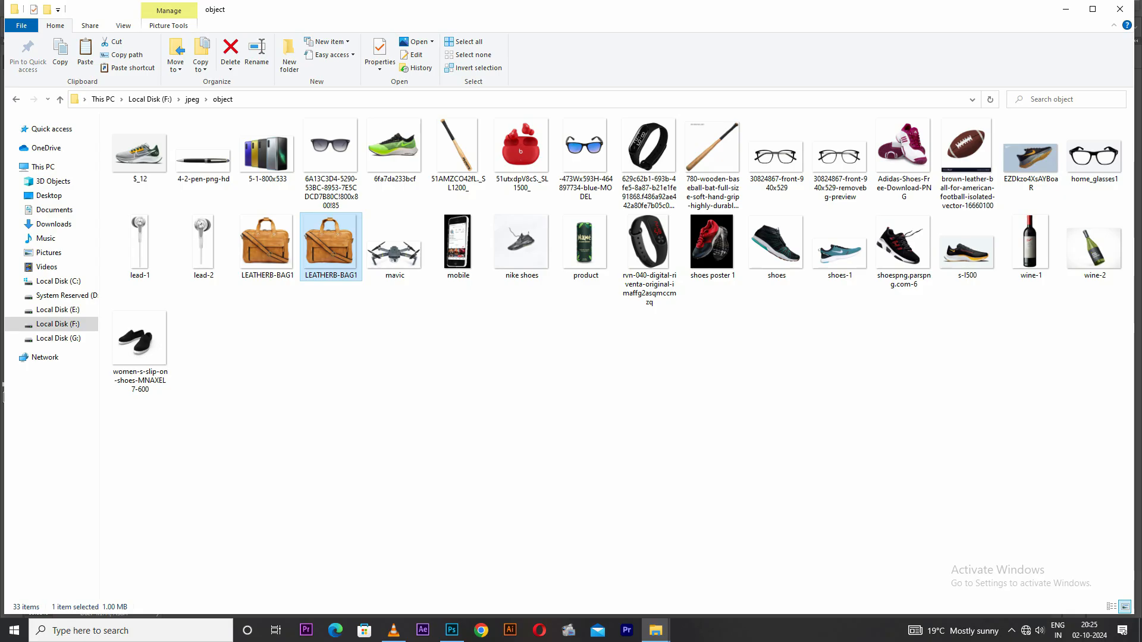
Place the LEATHERB-BAG1 image in the centre of the canvas and scale it down proportionally
{"action": "left_click_drag", "start_coordinate": [330, 244], "coordinate": [542, 336]}
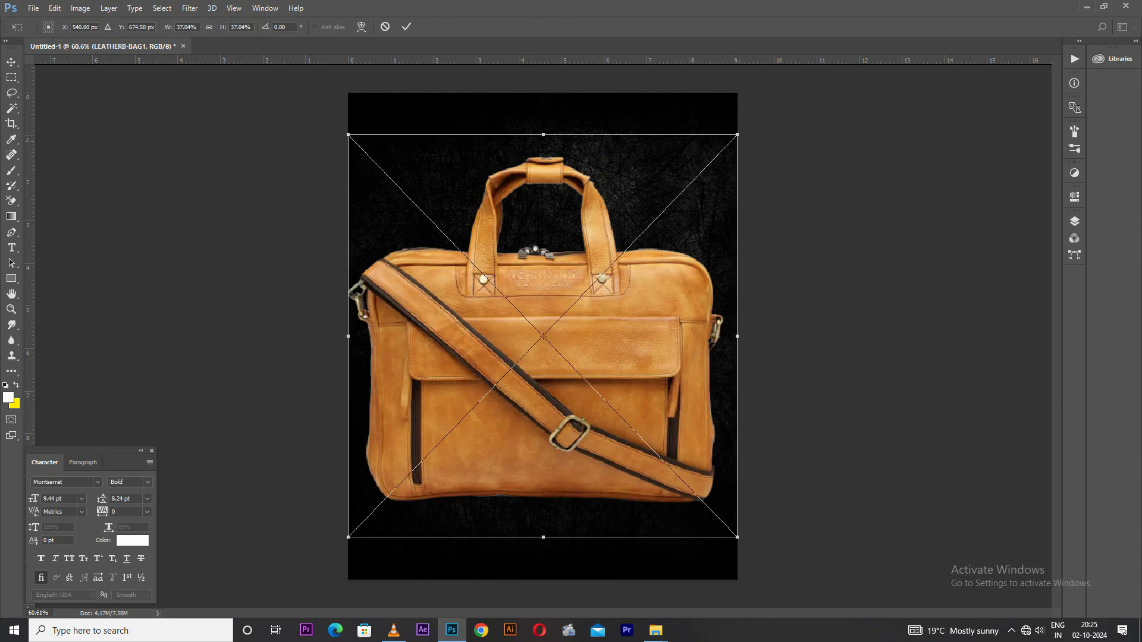
{"action": "left_click_drag", "start_coordinate": [737, 135], "coordinate": [674, 200]}
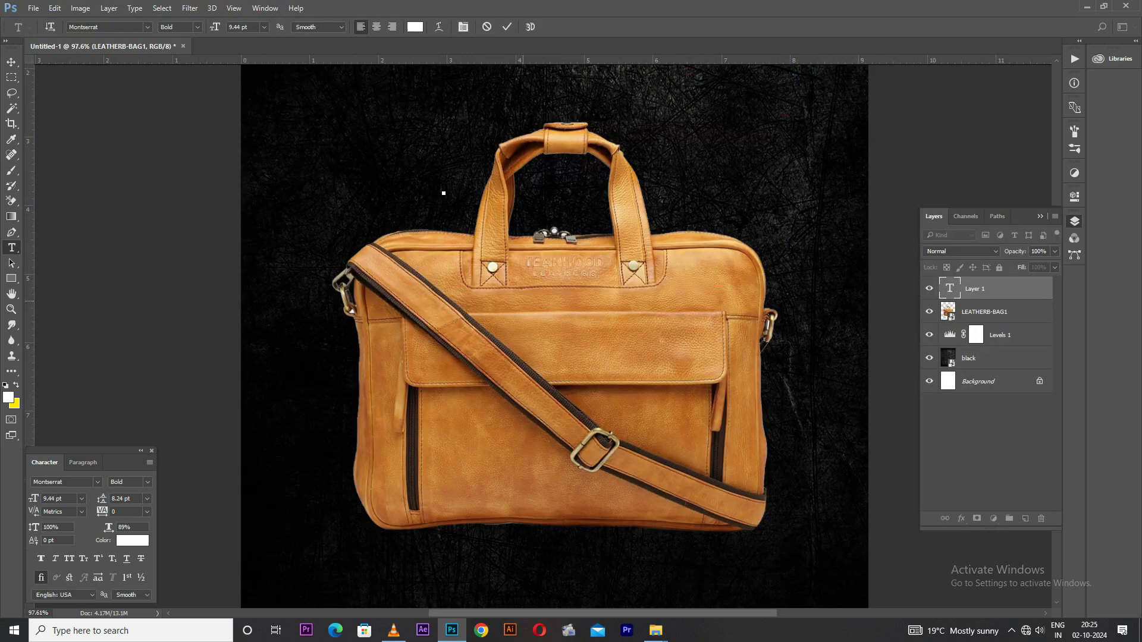
Add the text HAND in white Montserrat Bold, broken into two lines as HA and ND
{"action": "type", "text": "HAND"}
{"action": "key", "text": "Left"}
{"action": "key", "text": "Left"}
{"action": "key", "text": "Return"}
Scale the HA ND text up to about 873% and move it over the upper part of the bag
{"action": "key", "text": "ctrl+t"}
{"action": "left_click_drag", "start_coordinate": [478, 220], "coordinate": [612, 350]}
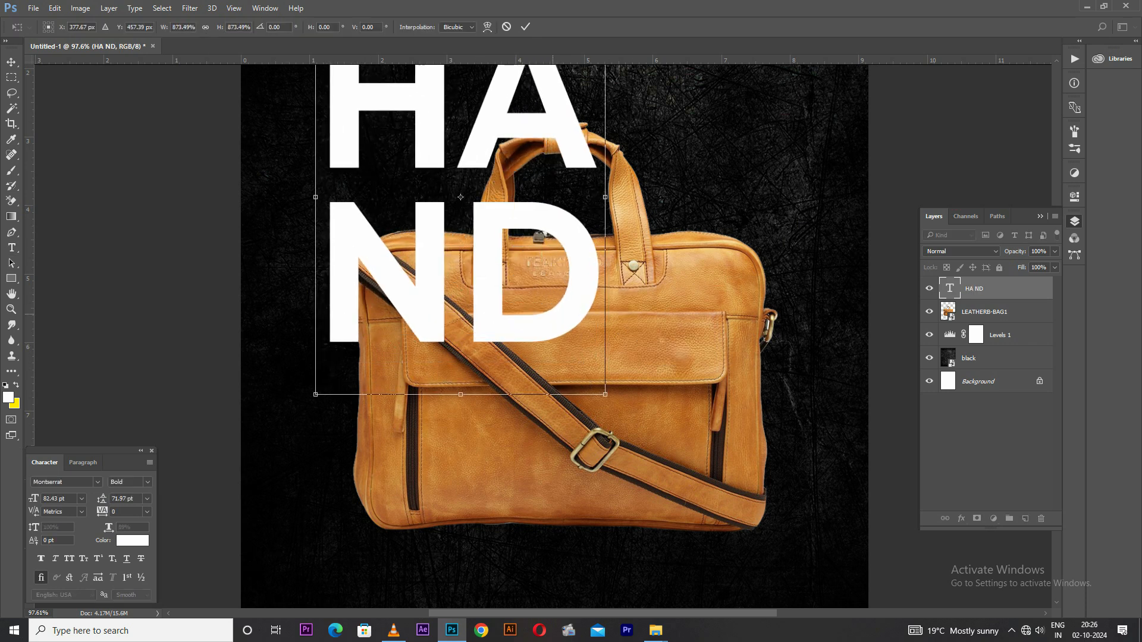
{"action": "scroll", "coordinate": [537, 337], "scroll_direction": "down", "scroll_amount": 5}
{"action": "left_click_drag", "start_coordinate": [537, 337], "coordinate": [562, 366]}
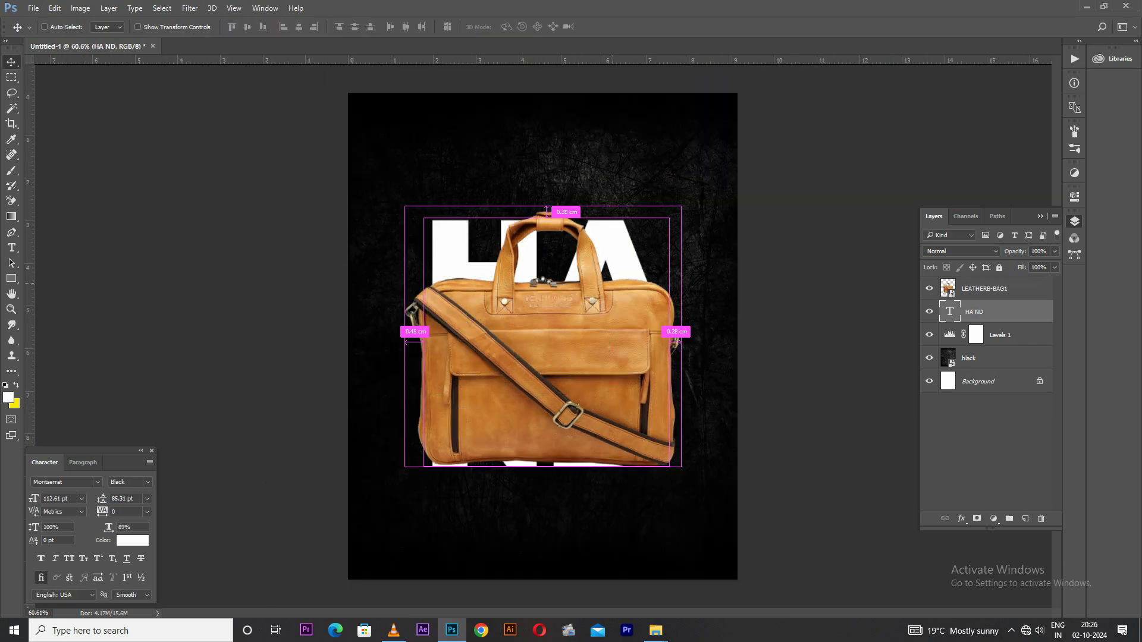
Enlarge the HA ND text behind the bag to about 129 pt and recolour it orange
{"action": "key", "text": "ctrl+t"}
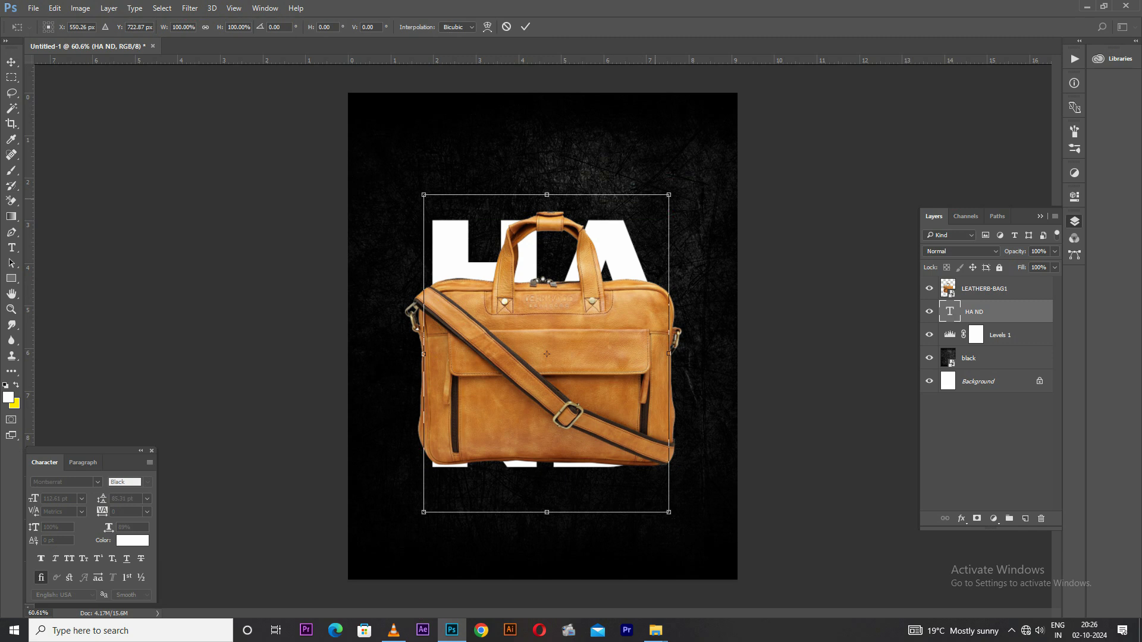
{"action": "left_click_drag", "start_coordinate": [668, 511], "coordinate": [687, 535]}
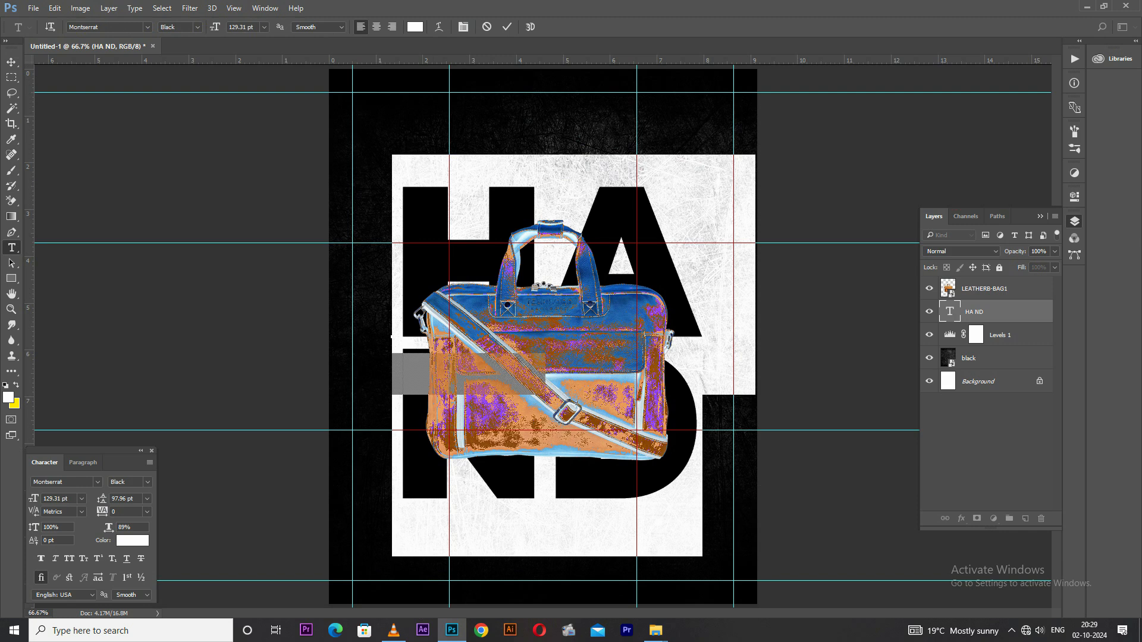
{"action": "left_click", "coordinate": [132, 540]}
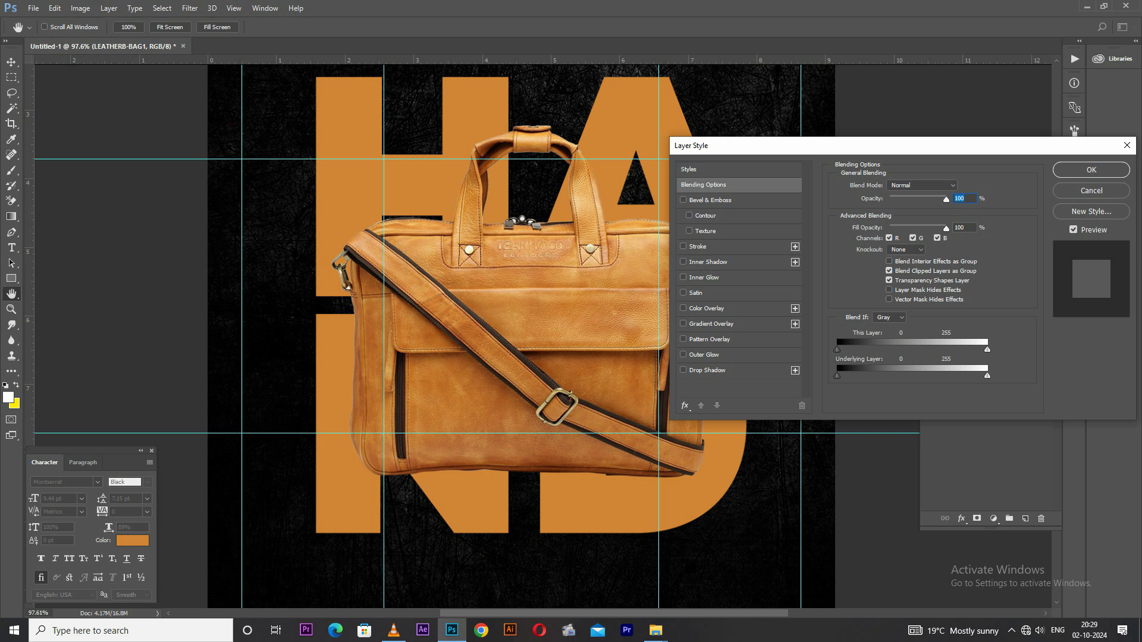
Apply a drop shadow to the bag layer with a distance of 22 px and a spread of 23%
{"action": "left_click", "coordinate": [707, 371]}
{"action": "mouse_move", "coordinate": [887, 239]}
{"action": "left_mouse_down"}
{"action": "mouse_move", "coordinate": [899, 239]}
{"action": "mouse_move", "coordinate": [898, 203]}
{"action": "mouse_move", "coordinate": [890, 239]}
{"action": "left_mouse_up"}
{"action": "key", "text": "Tab"}
{"action": "key", "text": "Up"}
{"action": "key", "text": "Up"}
{"action": "key", "text": "Up"}
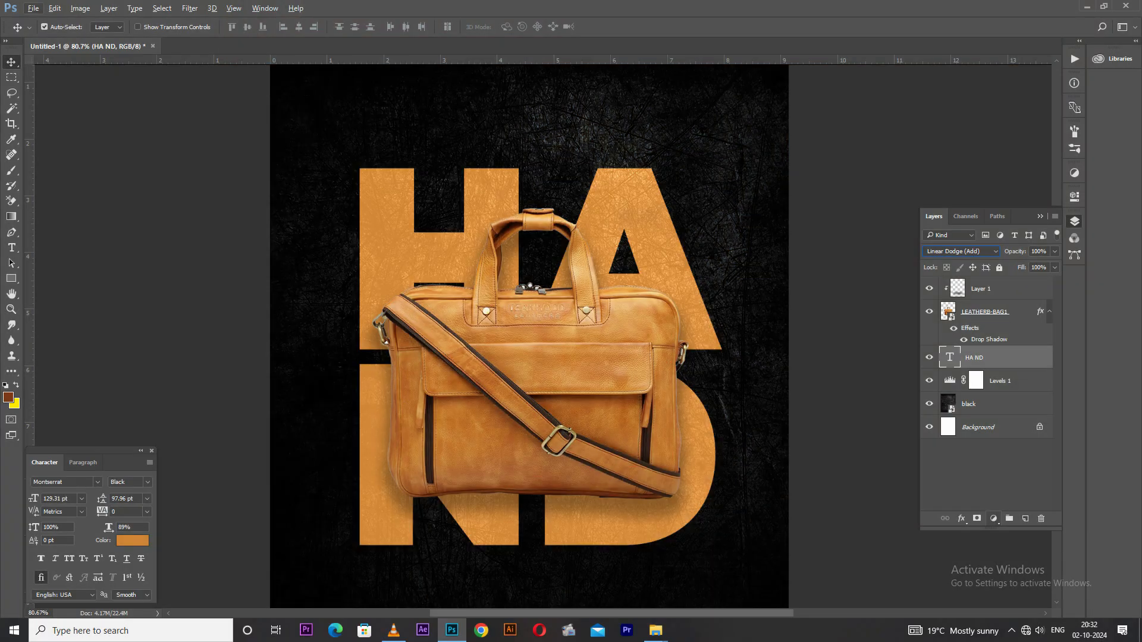
Add a Levels adjustment above the HA ND text with midtones at 0.74 and a lowered white input level
{"action": "left_click", "coordinate": [993, 518]}
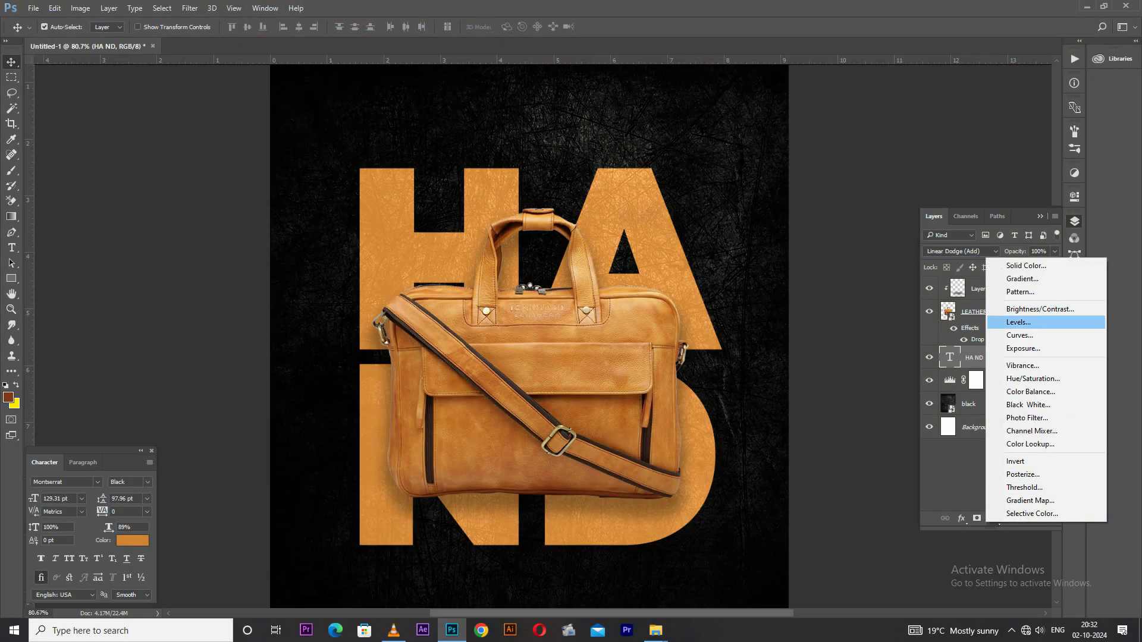
{"action": "left_click", "coordinate": [1018, 321]}
{"action": "left_click_drag", "start_coordinate": [962, 314], "coordinate": [981, 314]}
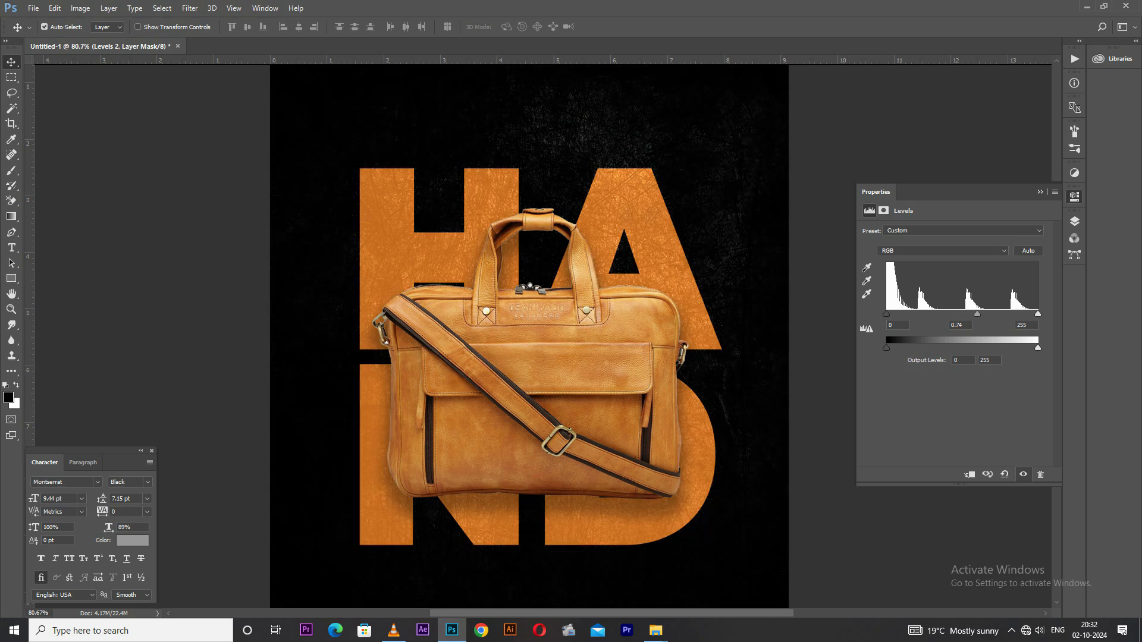
{"action": "left_click_drag", "start_coordinate": [1038, 314], "coordinate": [1029, 314]}
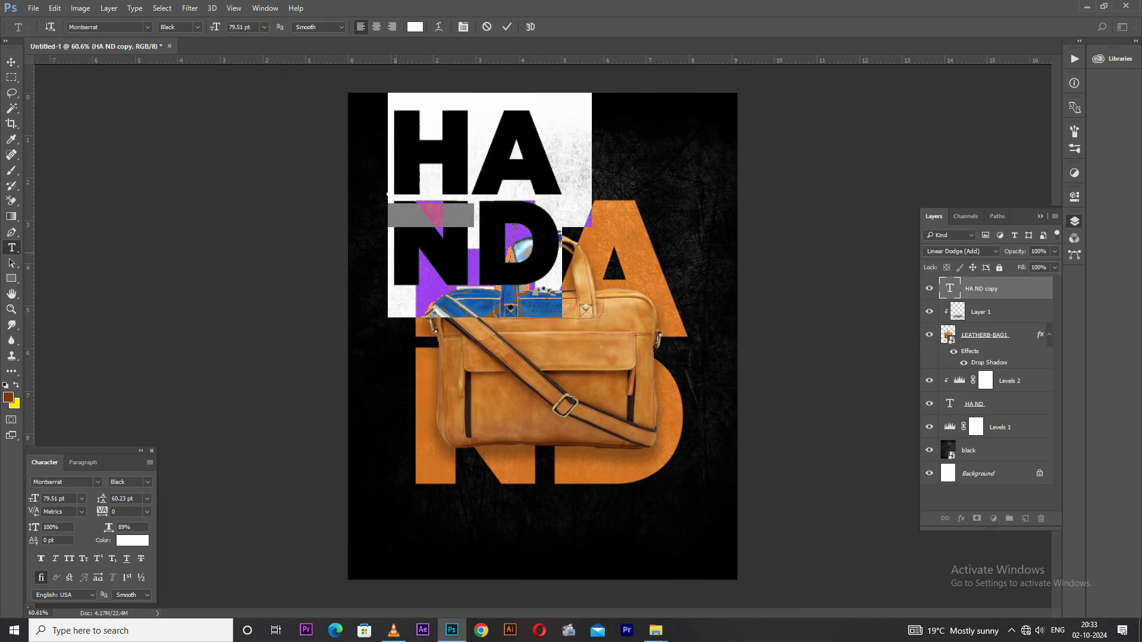
Replace the wording of the white HA ND copy with URBAN
{"action": "key", "text": "ctrl+h"}
{"action": "key", "text": "shift+Home"}
{"action": "key", "text": "BackSpace"}
{"action": "key", "text": "BackSpace"}
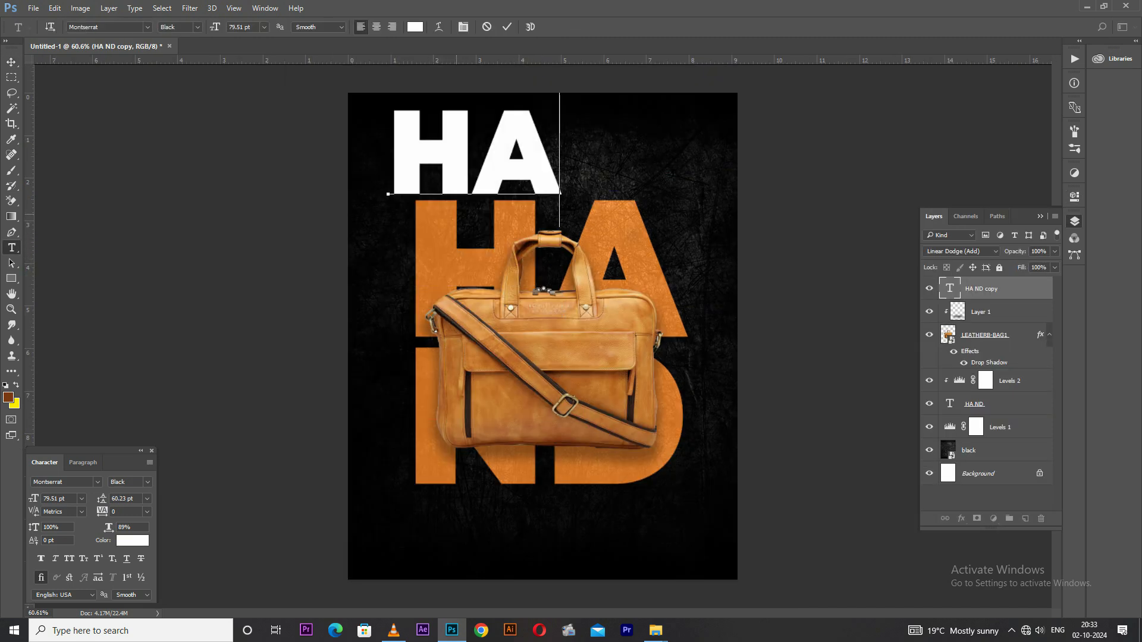
{"action": "key", "text": "BackSpace"}
{"action": "key", "text": "BackSpace"}
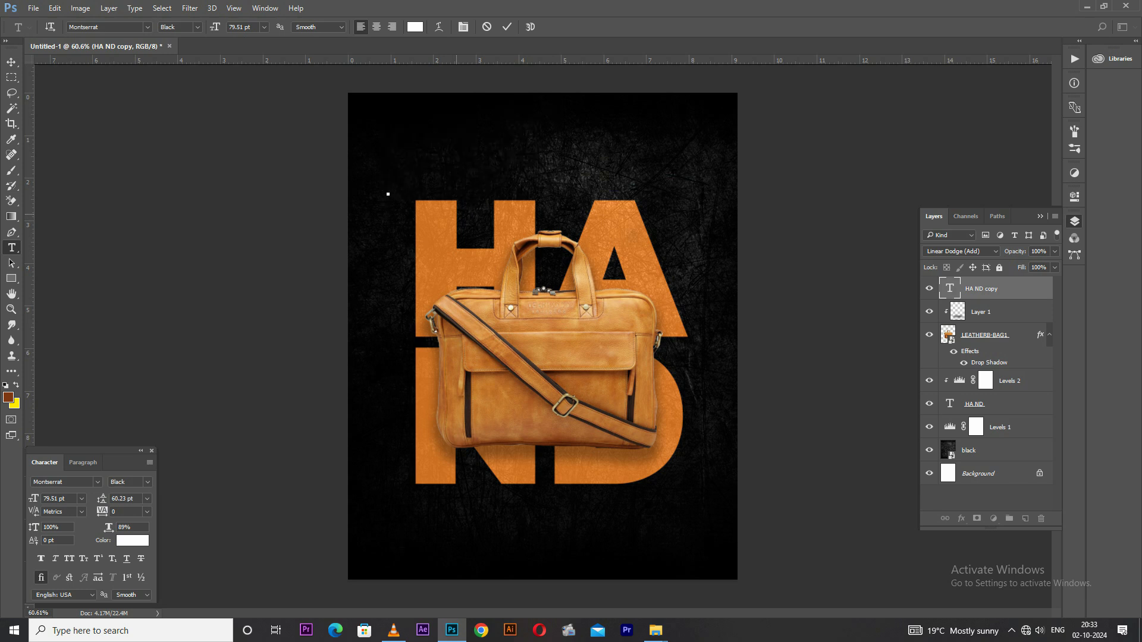
{"action": "type", "text": "ur"}
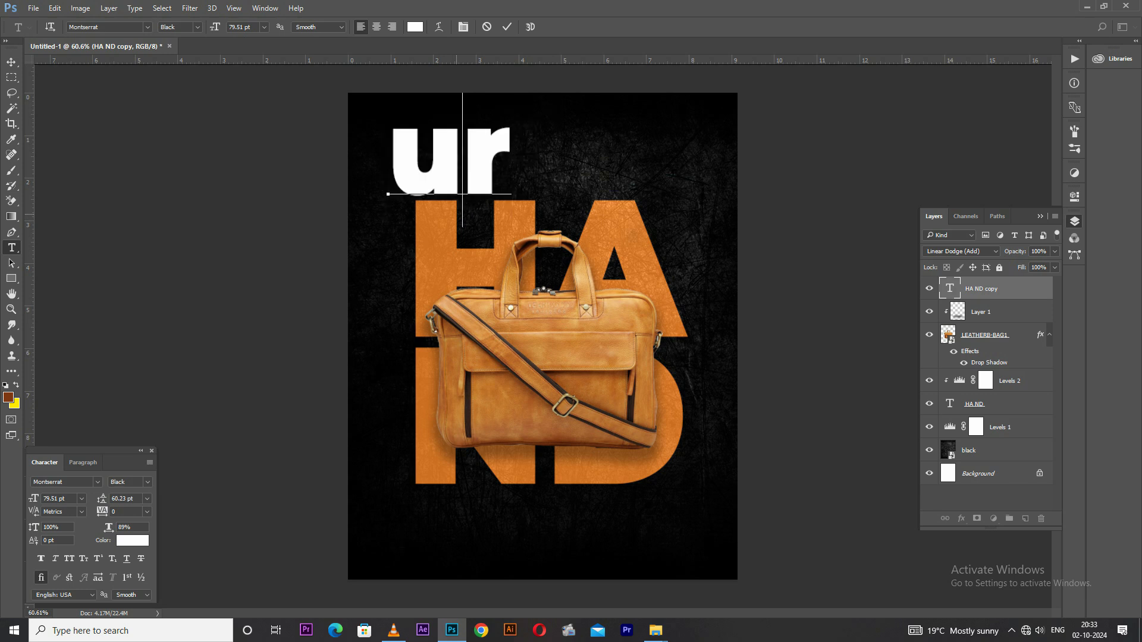
{"action": "key", "text": "BackSpace"}
{"action": "key", "text": "BackSpace"}
{"action": "type", "text": "URBAN"}
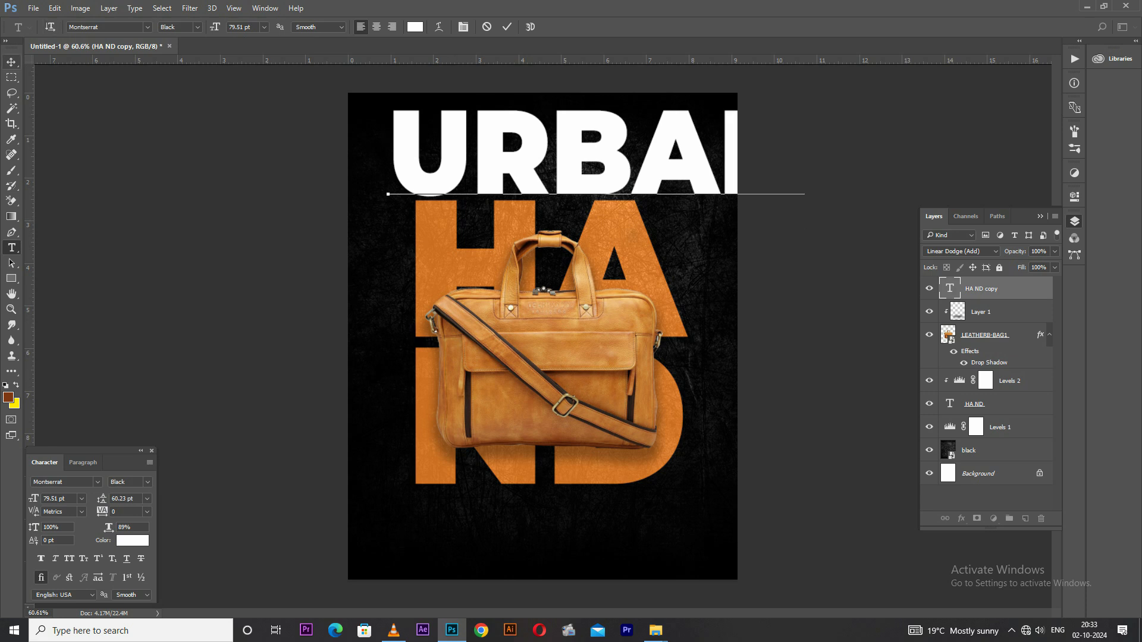
Scale the URBAN text down to about 15% and place it just above the large H, aligned with its outer edge
{"action": "left_click", "coordinate": [11, 62]}
{"action": "key", "text": "ctrl+t"}
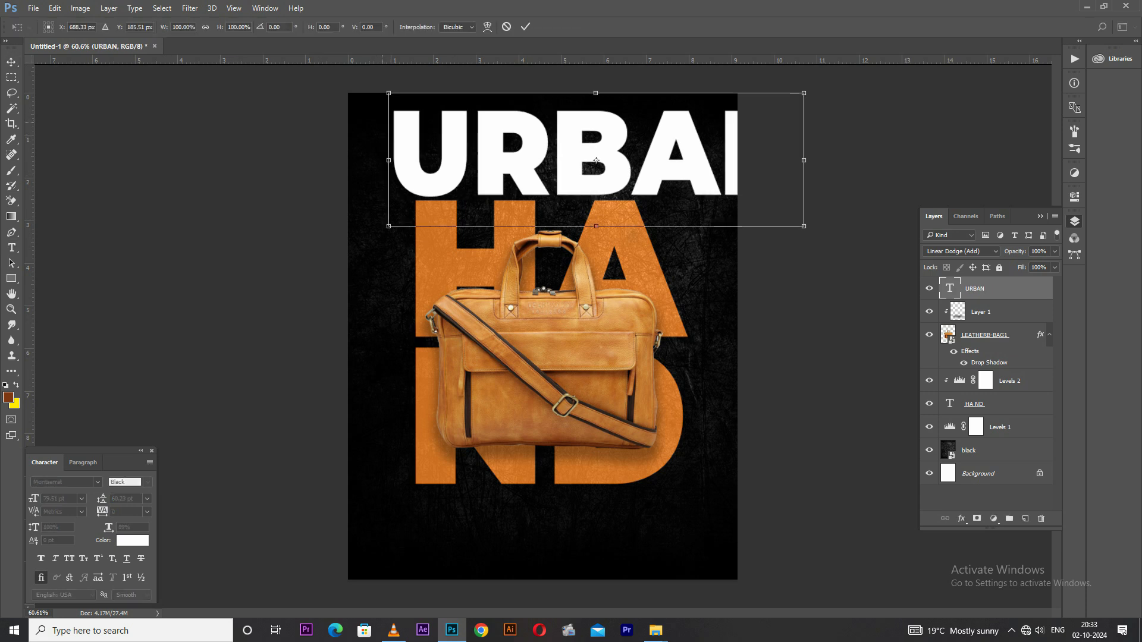
{"action": "left_click_drag", "start_coordinate": [388, 226], "coordinate": [556, 171]}
{"action": "key", "text": "Return"}
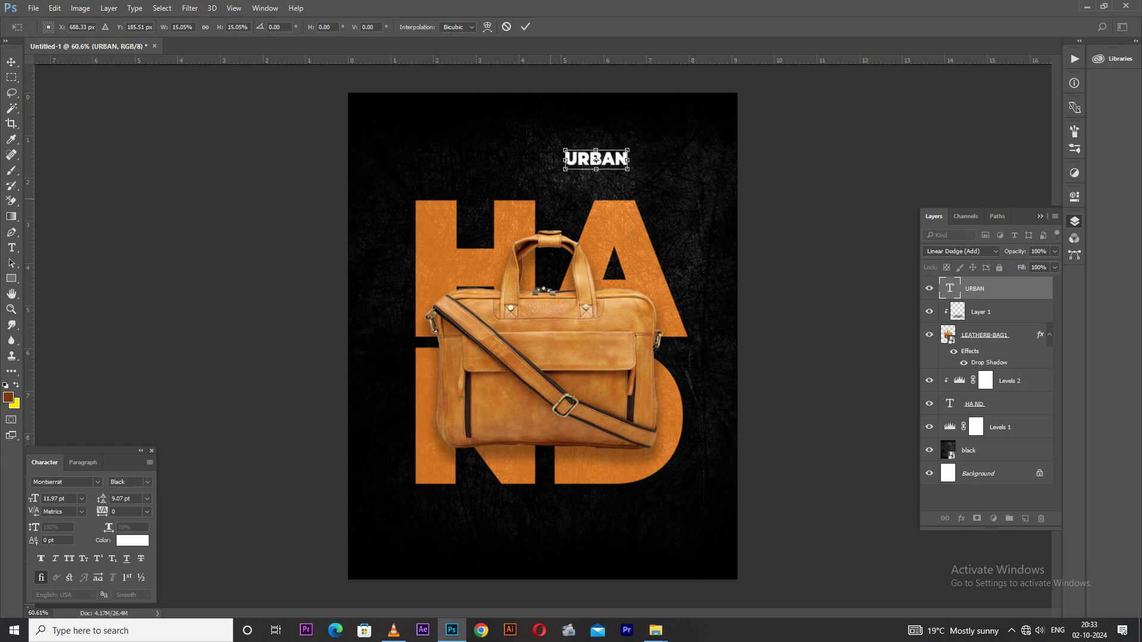
{"action": "left_click_drag", "start_coordinate": [596, 158], "coordinate": [443, 182]}
Duplicate the URBAN text below the large ND lettering and change the copy's wording to BAGS
{"action": "scroll", "coordinate": [459, 199], "scroll_direction": "down", "scroll_amount": 3}
{"action": "left_click_drag", "start_coordinate": [479, 226], "coordinate": [568, 443]}
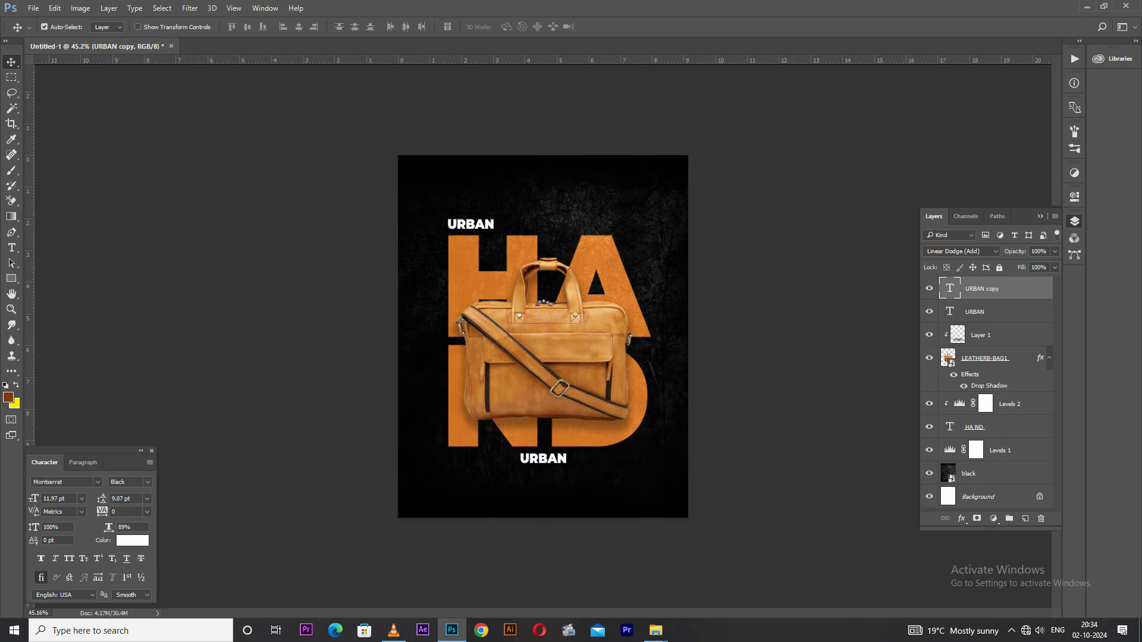
{"action": "double_click", "coordinate": [523, 464]}
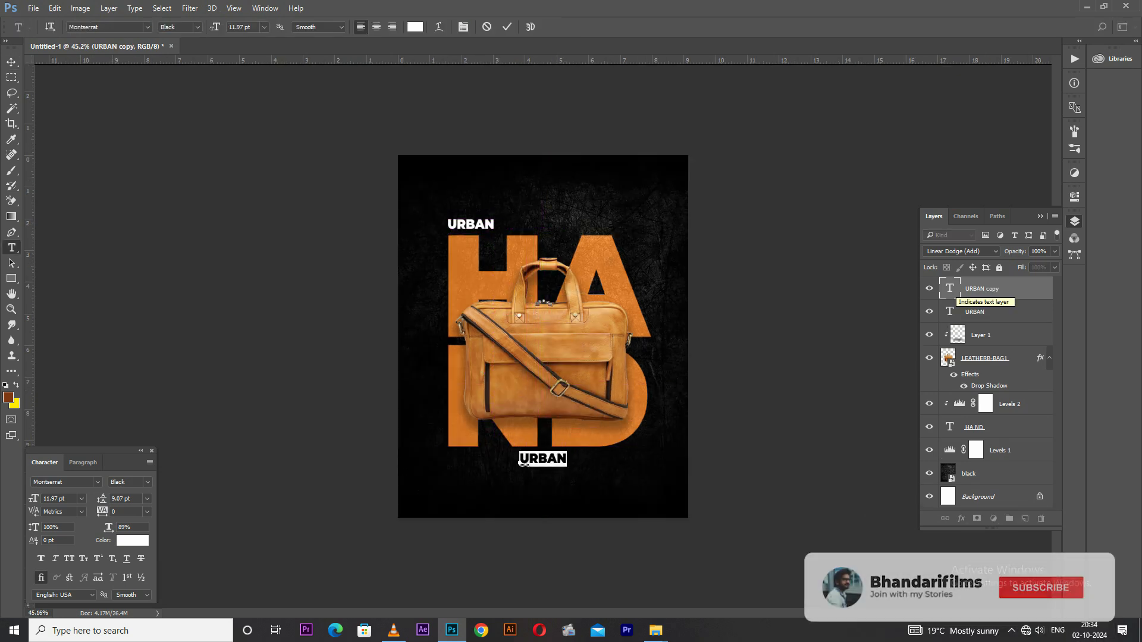
{"action": "type", "text": "BAGS"}
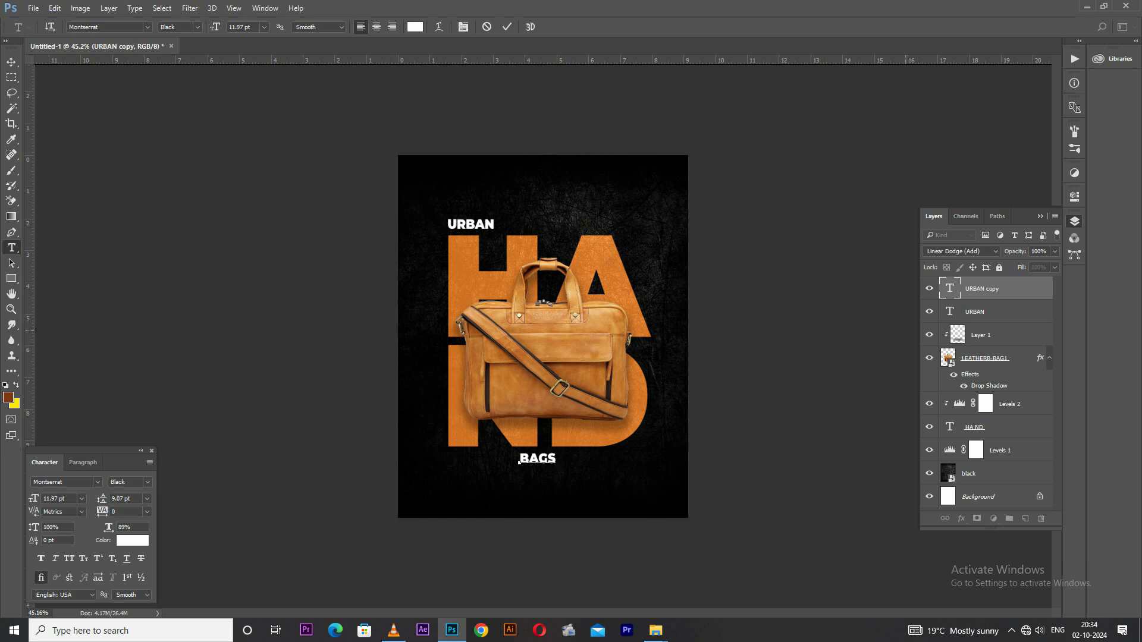
Change the BAGS text to CARRY BAGS
{"action": "double_click", "coordinate": [949, 288]}
{"action": "type", "text": "CARRY BAGS"}
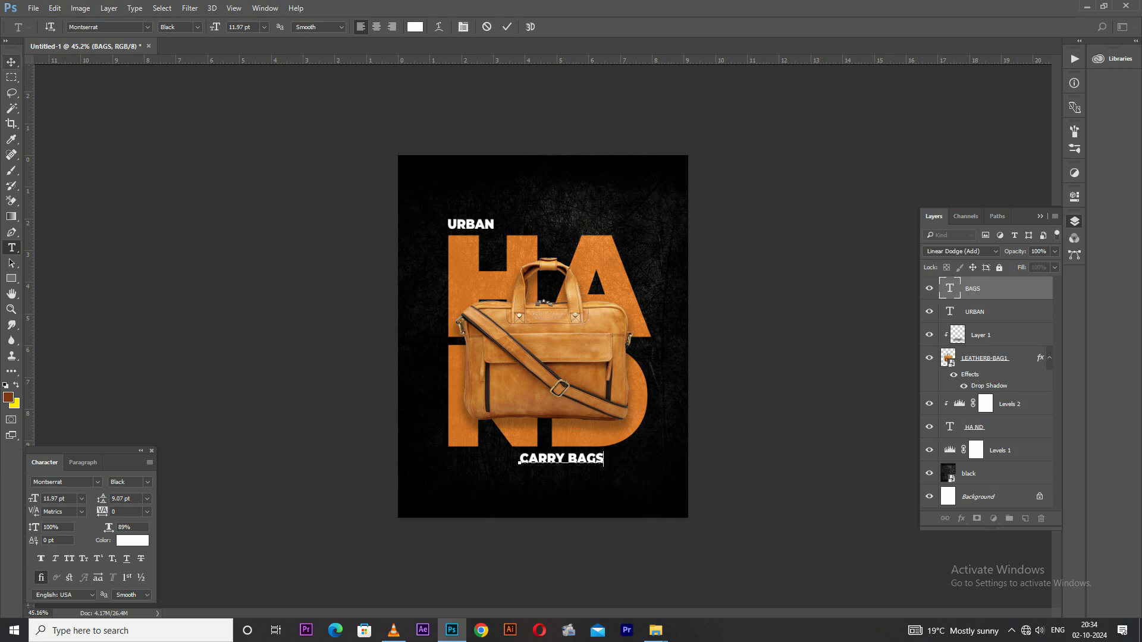
{"action": "key", "text": "ctrl+Return"}
Centre the CARRY BAGS text horizontally on the canvas
{"action": "key", "text": "ctrl+plus"}
{"action": "key", "text": "ctrl+plus"}
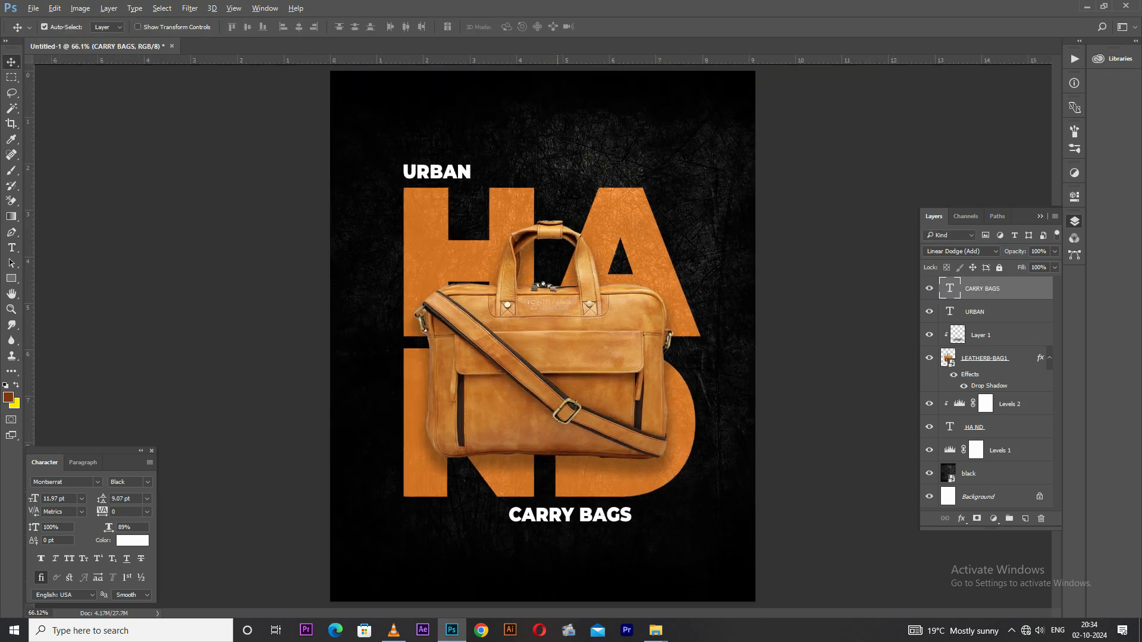
{"action": "key", "text": "ctrl+a"}
{"action": "left_click", "coordinate": [298, 27]}
{"action": "key", "text": "ctrl+d"}
Scale the CARRY BAGS text down to about 55% and nudge it up closer to the large lettering
{"action": "key", "text": "ctrl+t"}
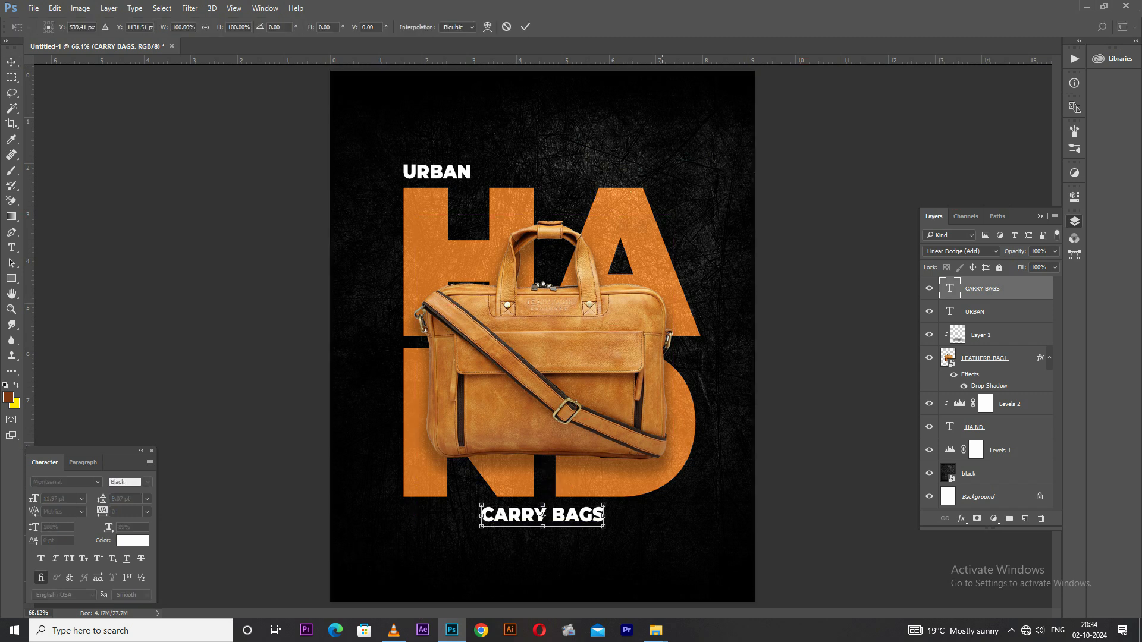
{"action": "left_click_drag", "start_coordinate": [604, 506], "coordinate": [577, 511]}
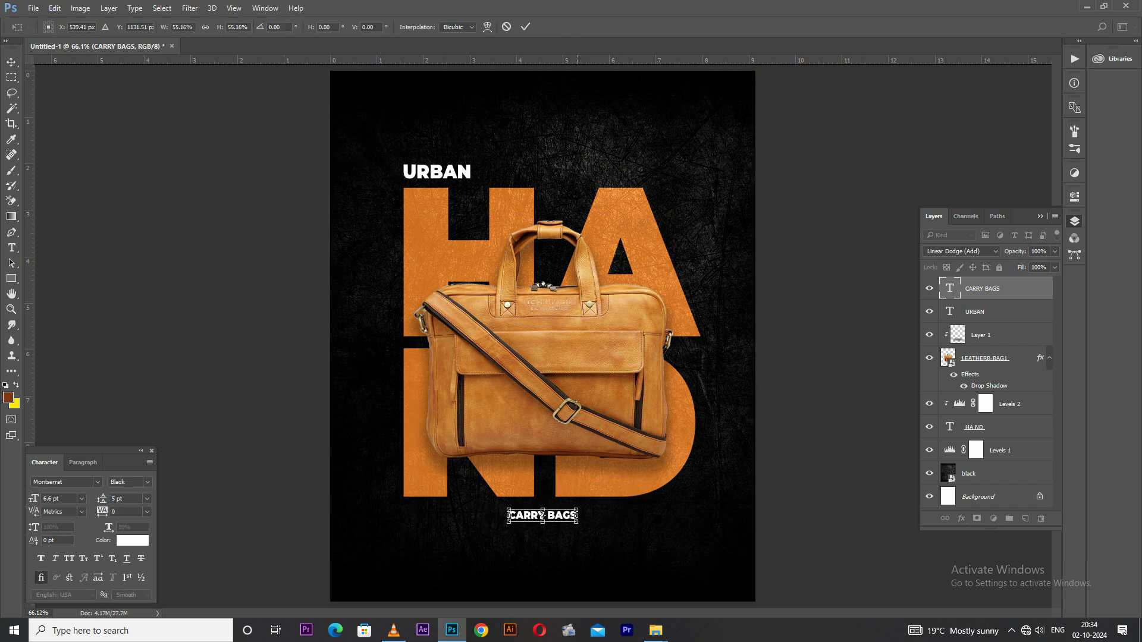
{"action": "key", "text": "Return"}
{"action": "key", "text": "Up"}
{"action": "key", "text": "Up"}
{"action": "key", "text": "Up"}
{"action": "key", "text": "Up"}
{"action": "key", "text": "Up"}
{"action": "key", "text": "Up"}
{"action": "key", "text": "Up"}
{"action": "key", "text": "Up"}
{"action": "key", "text": "Up"}
{"action": "key", "text": "Up"}
{"action": "key", "text": "Up"}
{"action": "key", "text": "Up"}
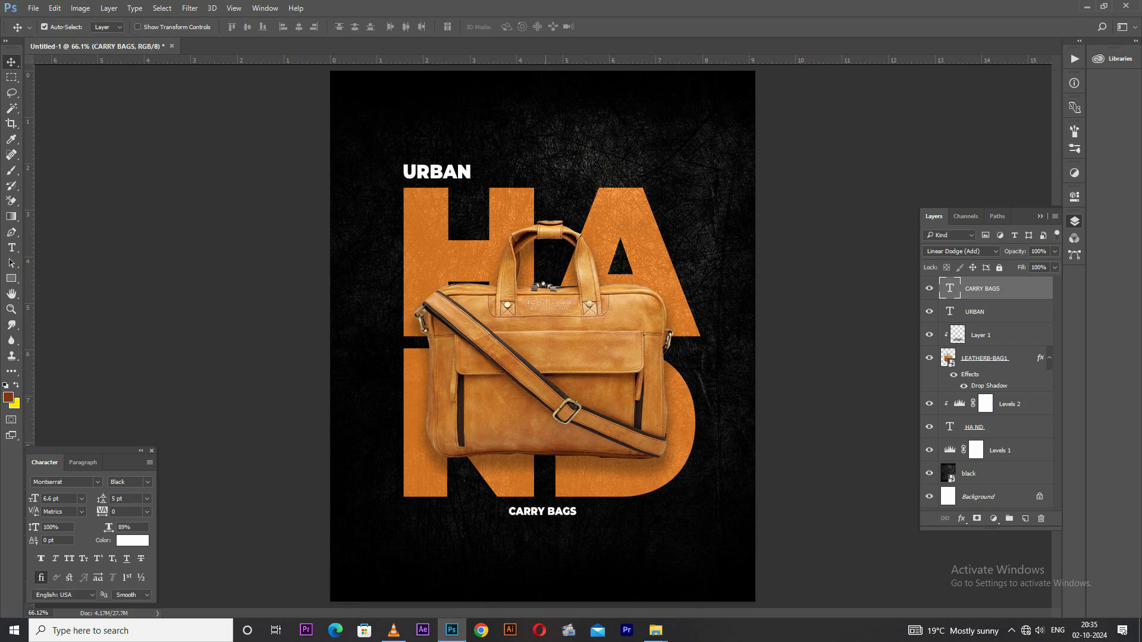
{"action": "key", "text": "Up"}
Nudge the URBAN text slightly down towards the large lettering
{"action": "right_click", "coordinate": [426, 167]}
{"action": "left_click", "coordinate": [449, 177]}
{"action": "key", "text": "Down"}
{"action": "key", "text": "Down"}
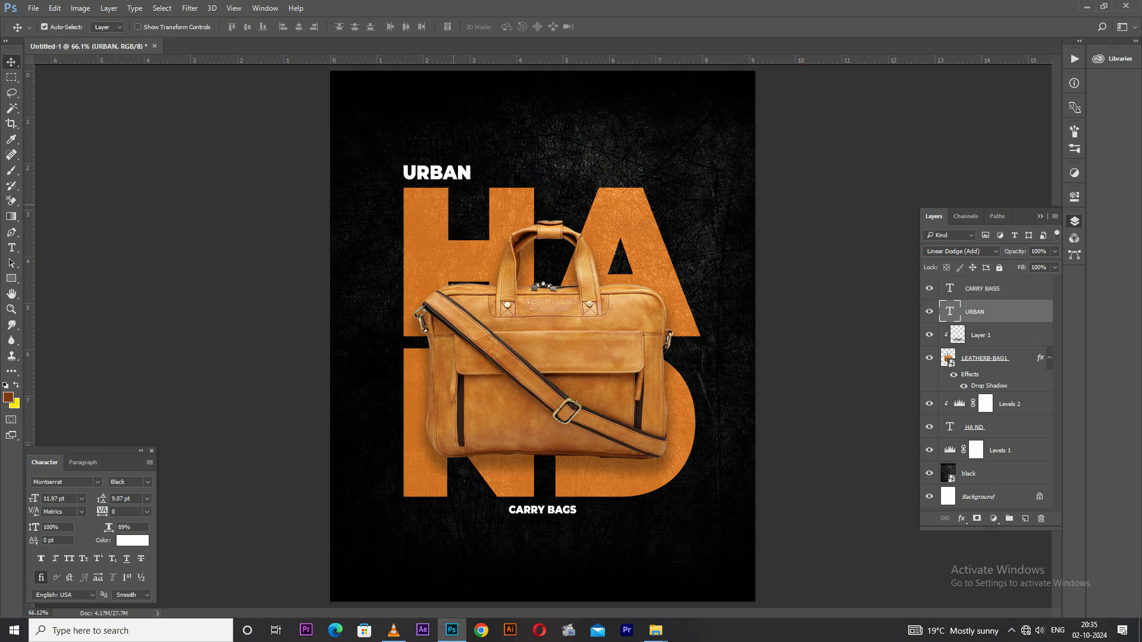
Set the URBAN text's font size to 8 pt
{"action": "right_click", "coordinate": [555, 510]}
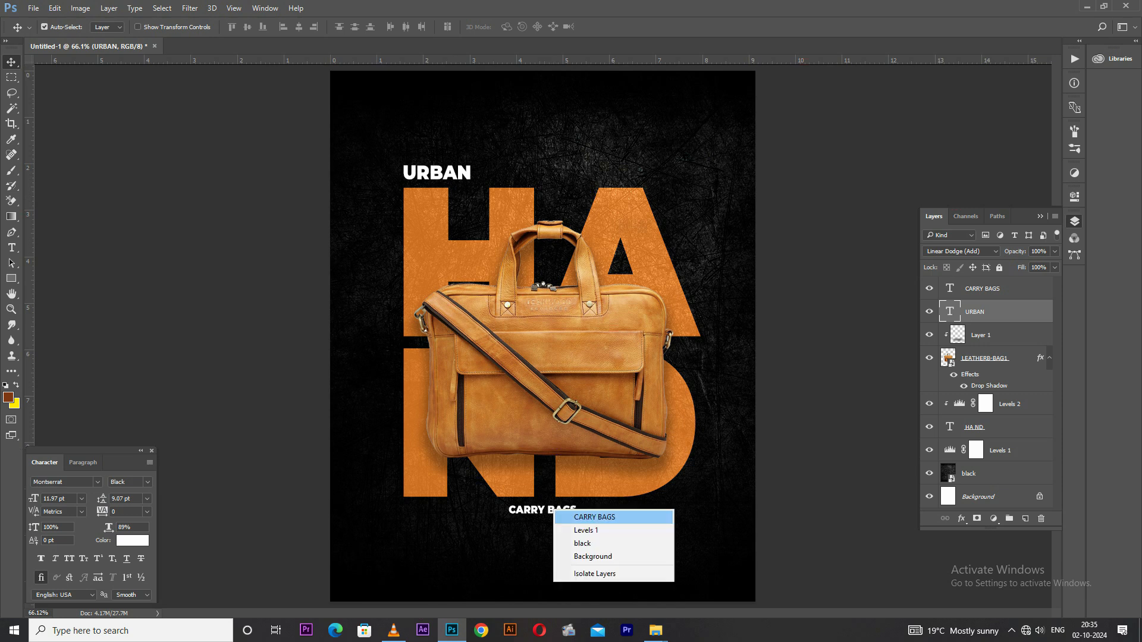
{"action": "left_click", "coordinate": [573, 516]}
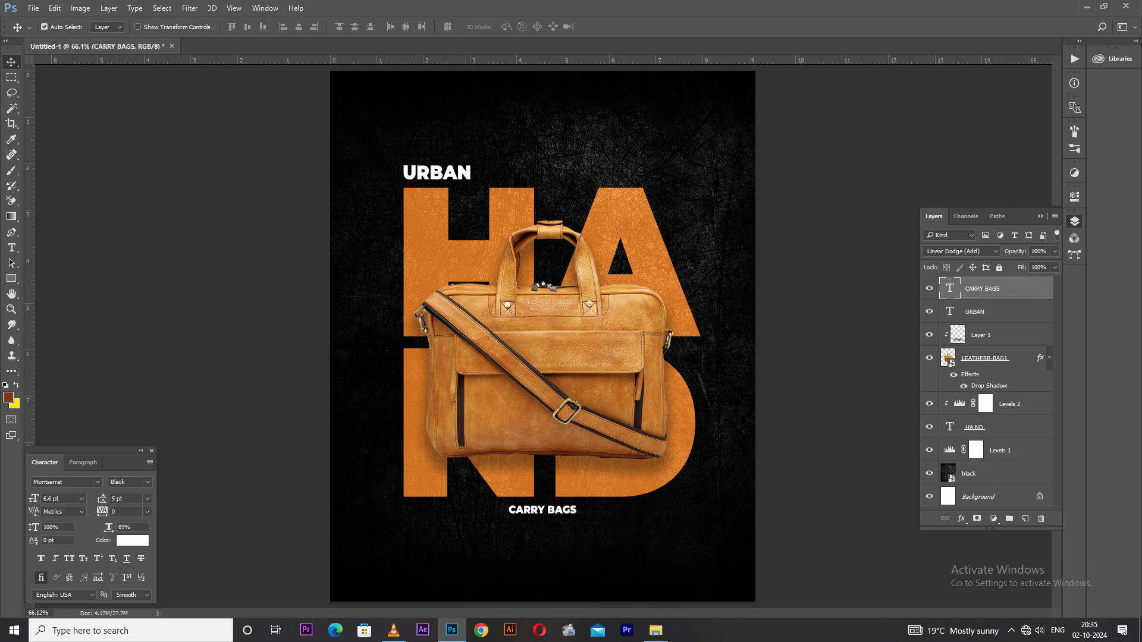
{"action": "double_click", "coordinate": [410, 175]}
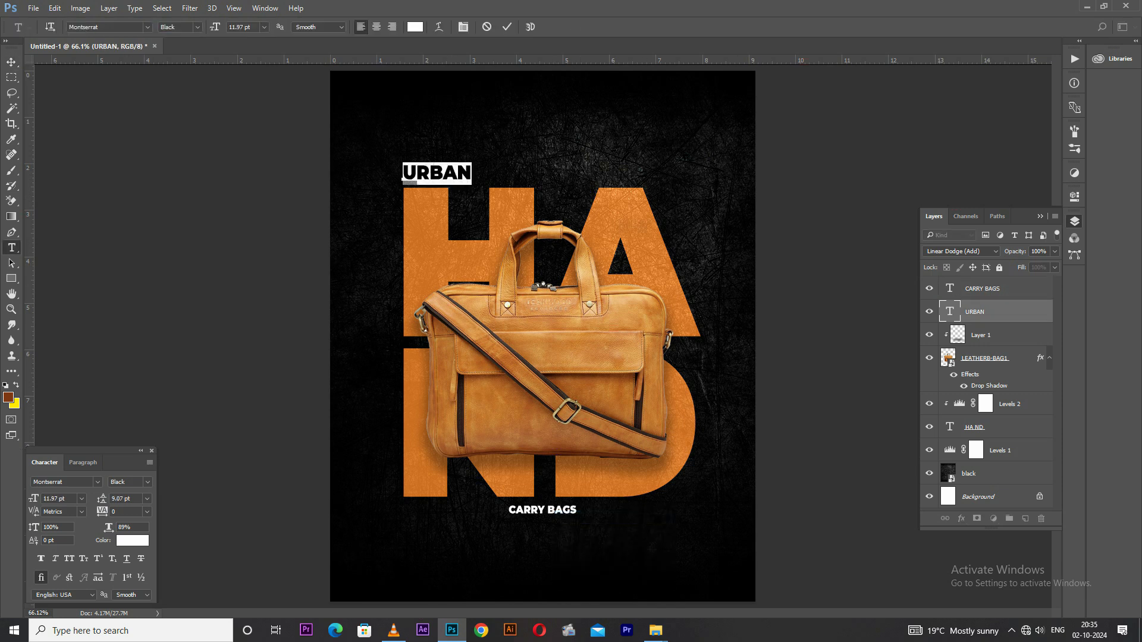
{"action": "left_click_drag", "start_coordinate": [66, 499], "coordinate": [42, 499]}
{"action": "type", "text": "8"}
{"action": "key", "text": "Return"}
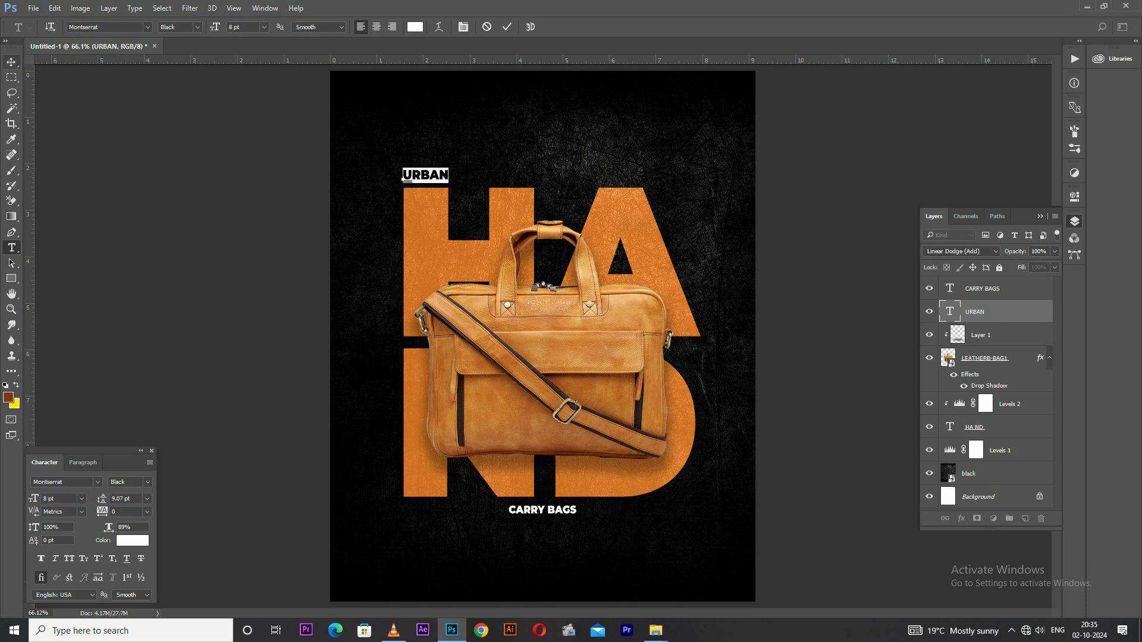
Move the URBAN text down and outward so it overlaps the upper left edge of the letter H
{"action": "left_click", "coordinate": [12, 62]}
{"action": "mouse_move", "coordinate": [424, 175]}
{"action": "left_mouse_down"}
{"action": "mouse_move", "coordinate": [403, 211]}
{"action": "mouse_move", "coordinate": [416, 185]}
{"action": "left_mouse_up"}
{"action": "scroll", "coordinate": [405, 192], "scroll_direction": "up", "scroll_amount": 7}
{"action": "scroll", "coordinate": [402, 189], "scroll_direction": "up", "scroll_amount": 3}
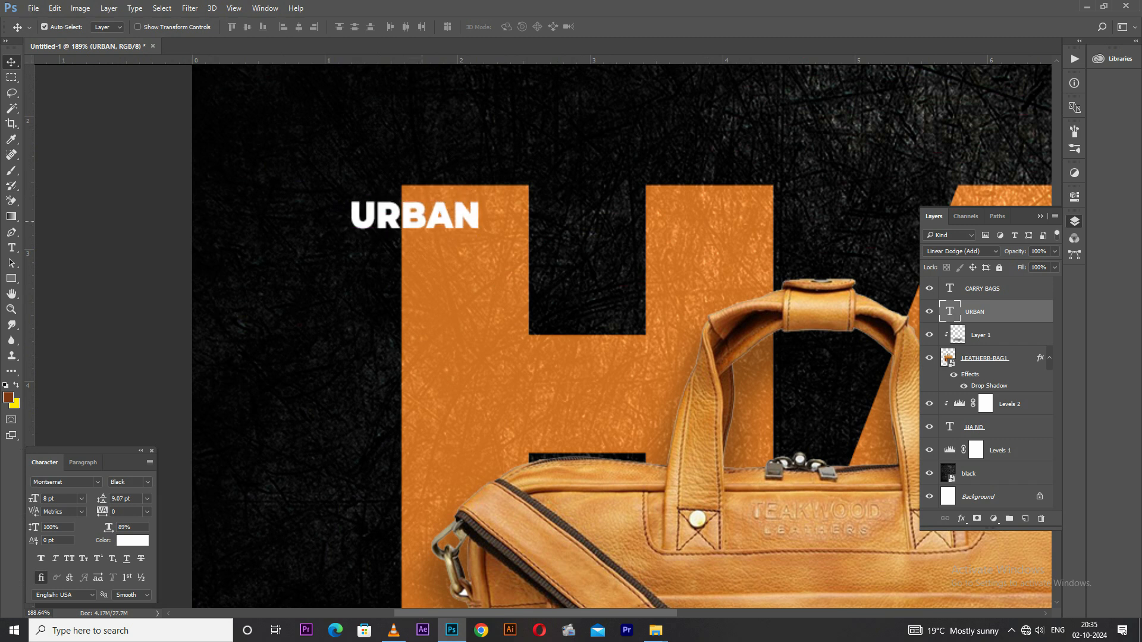
{"action": "scroll", "coordinate": [417, 196], "scroll_direction": "down", "scroll_amount": 12}
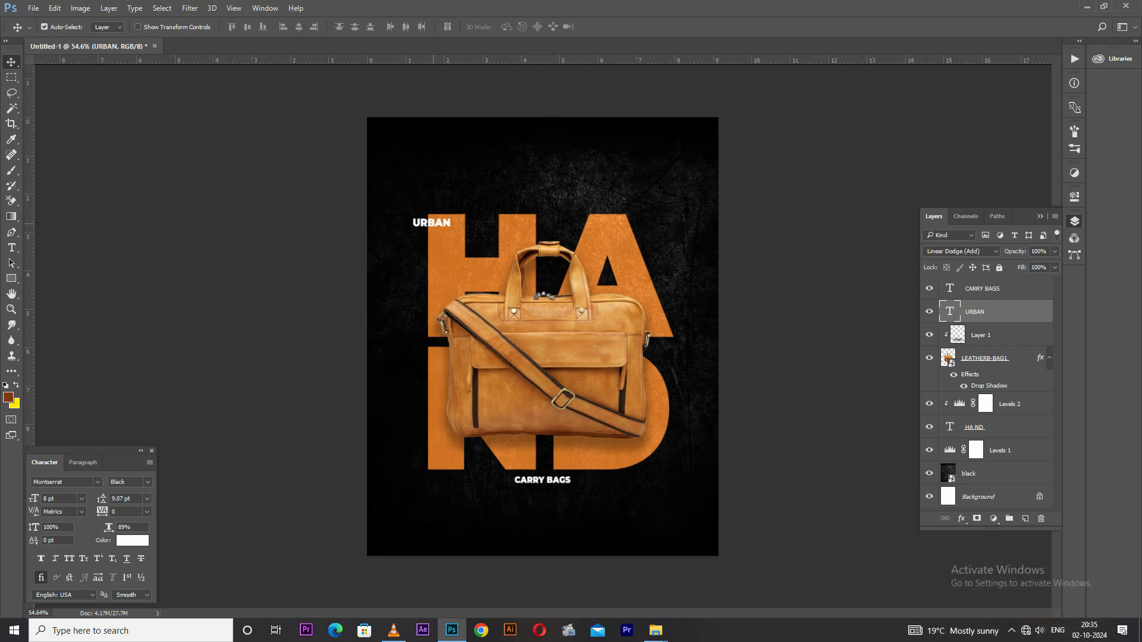
Duplicate the URBAN text above the H, change the copy to BRAND and set its weight to Regular
{"action": "left_click_drag", "start_coordinate": [431, 223], "coordinate": [469, 198]}
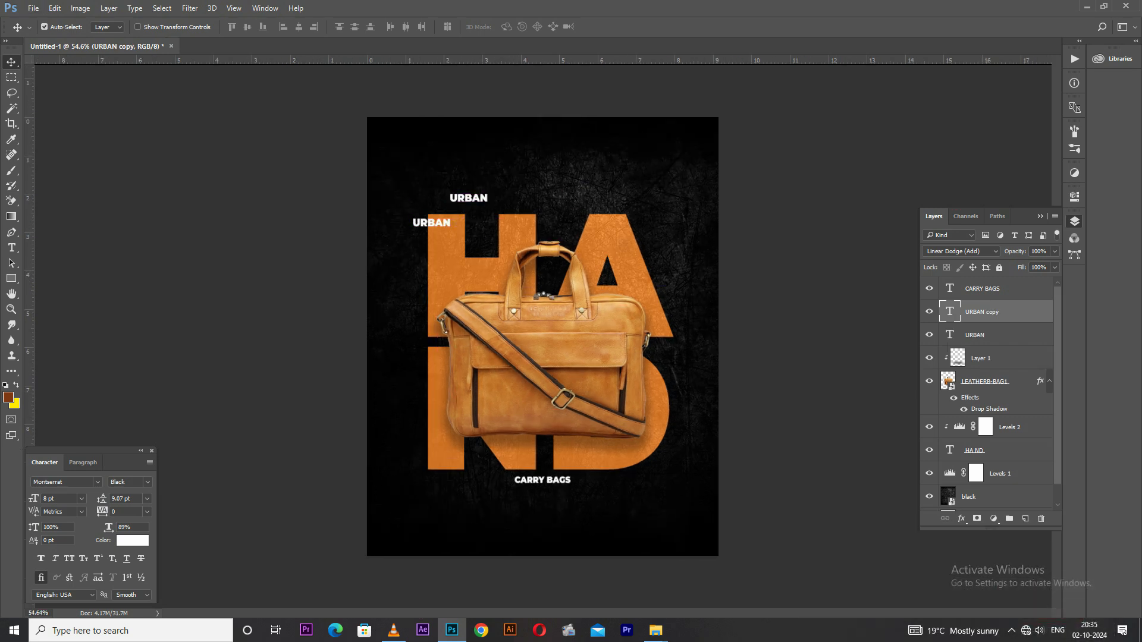
{"action": "double_click", "coordinate": [452, 200]}
{"action": "type", "text": "BRAND"}
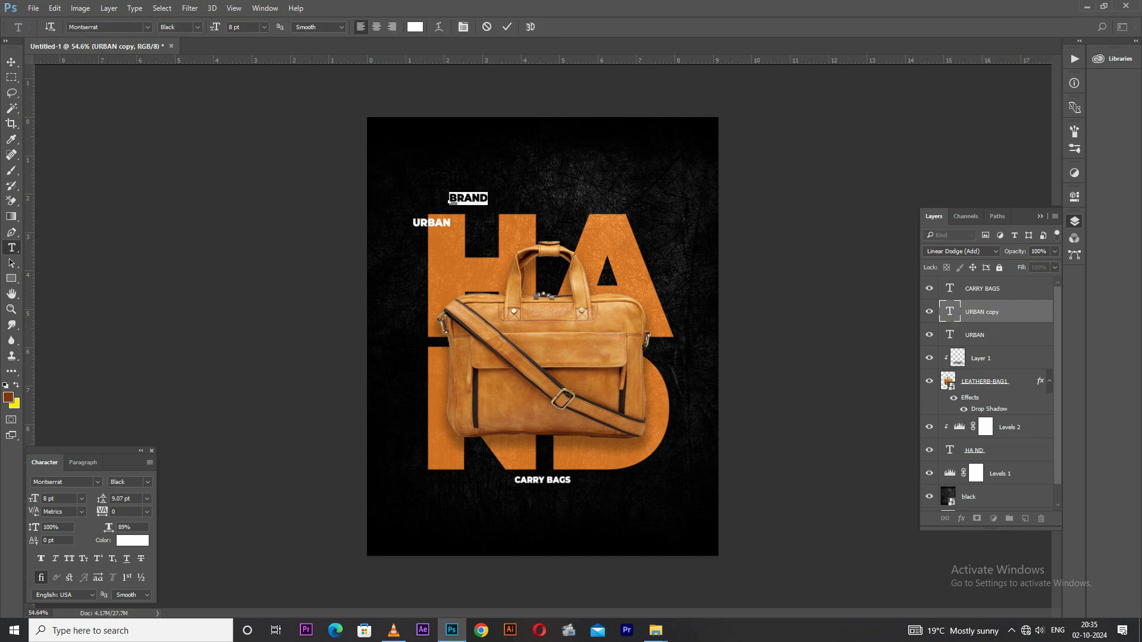
{"action": "left_click", "coordinate": [197, 27]}
{"action": "left_click", "coordinate": [205, 94]}
{"action": "left_click", "coordinate": [11, 62]}
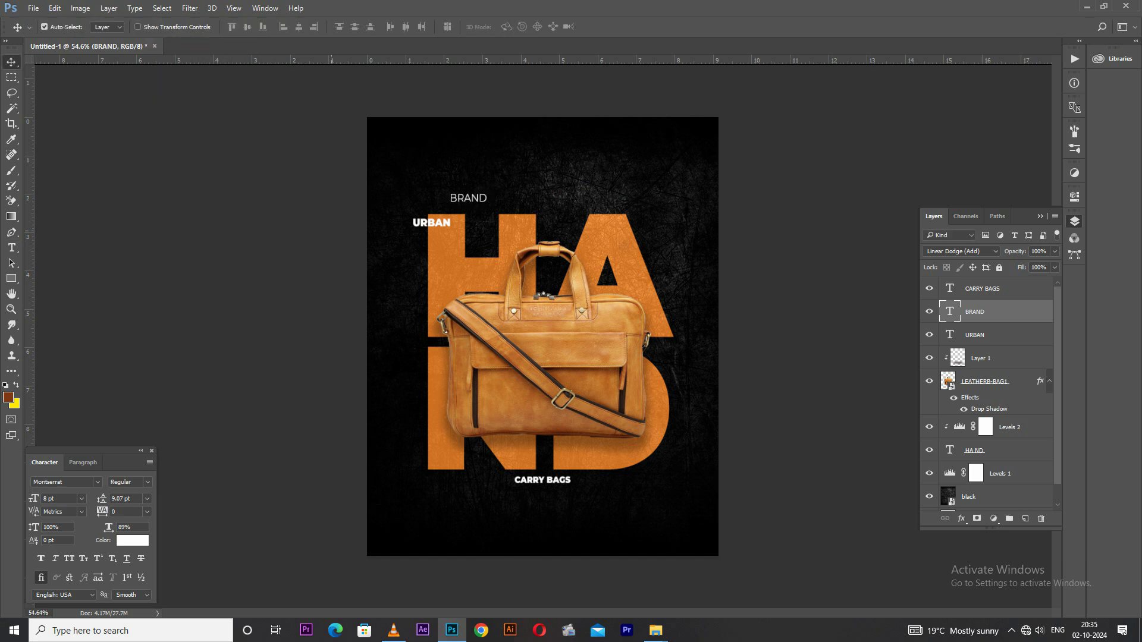
Move the BRAND text to the upper right edge of the letter A, undoing the accidental shift of the bag
{"action": "scroll", "coordinate": [447, 225], "scroll_direction": "up", "scroll_amount": 3}
{"action": "left_click_drag", "start_coordinate": [443, 164], "coordinate": [419, 283]}
{"action": "left_click_drag", "start_coordinate": [508, 284], "coordinate": [635, 308]}
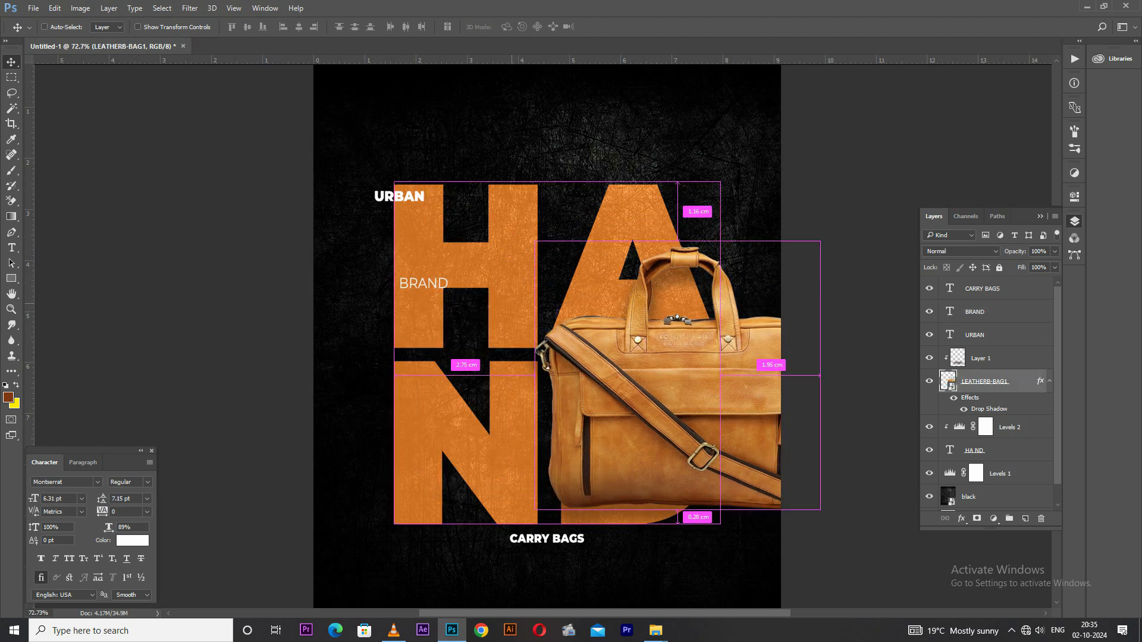
{"action": "key", "text": "ctrl+z"}
{"action": "left_click_drag", "start_coordinate": [424, 283], "coordinate": [584, 424]}
{"action": "left_click_drag", "start_coordinate": [646, 502], "coordinate": [704, 207]}
Duplicate the BRAND text and stack the two lines closely on the upper right edge of the letter A
{"action": "scroll", "coordinate": [686, 201], "scroll_direction": "up", "scroll_amount": 5}
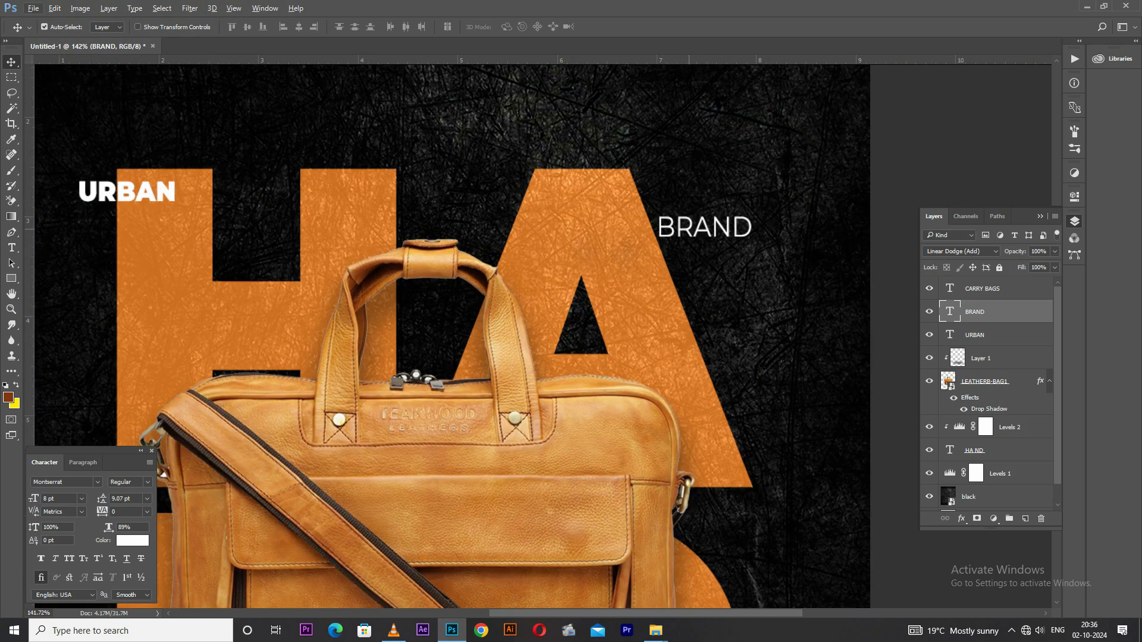
{"action": "left_click_drag", "start_coordinate": [704, 228], "coordinate": [667, 235]}
{"action": "scroll", "coordinate": [649, 201], "scroll_direction": "up", "scroll_amount": 2}
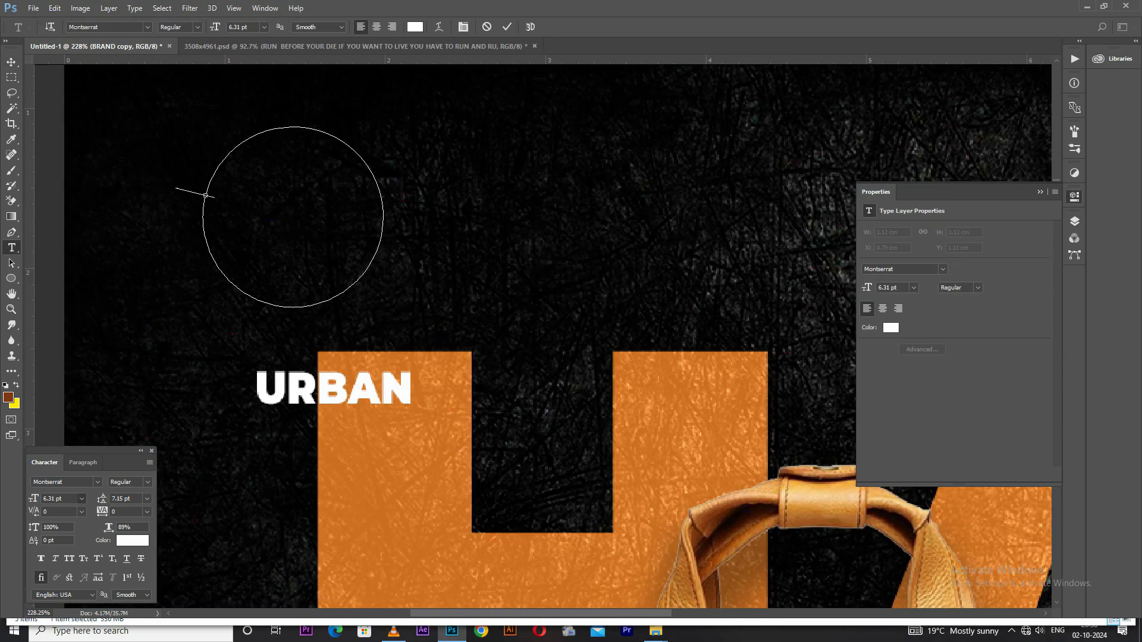
Set the circular path text to 3 pt and begin it with A QUALITY PRODUCT
{"action": "left_click", "coordinate": [81, 499]}
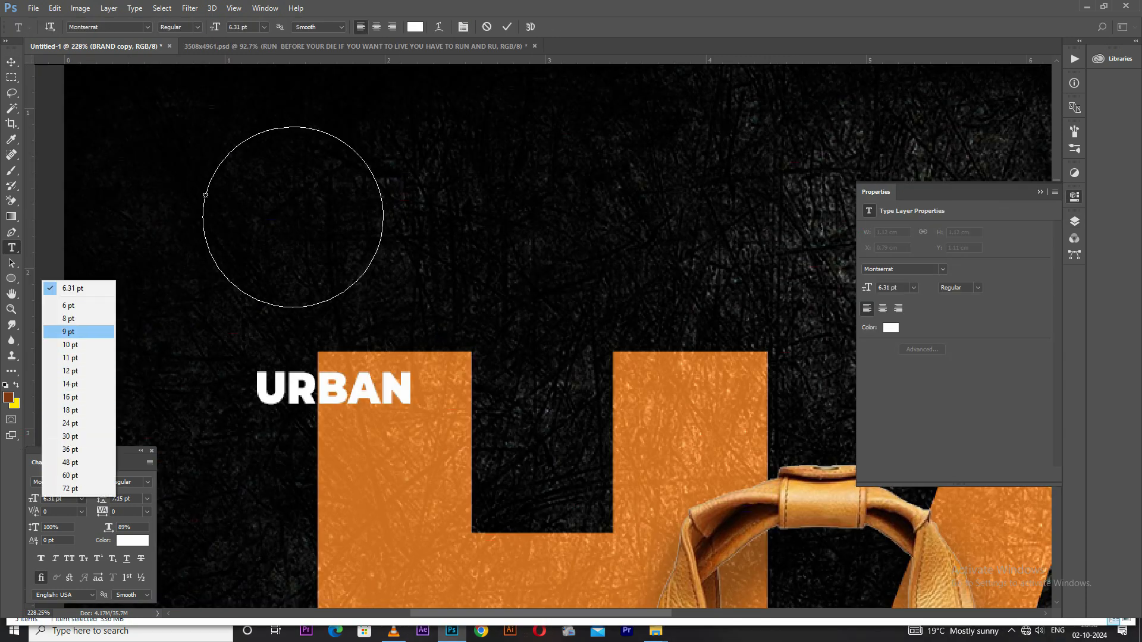
{"action": "left_click", "coordinate": [68, 306]}
{"action": "type", "text": "A qu"}
{"action": "key", "text": "BackSpace"}
{"action": "key", "text": "BackSpace"}
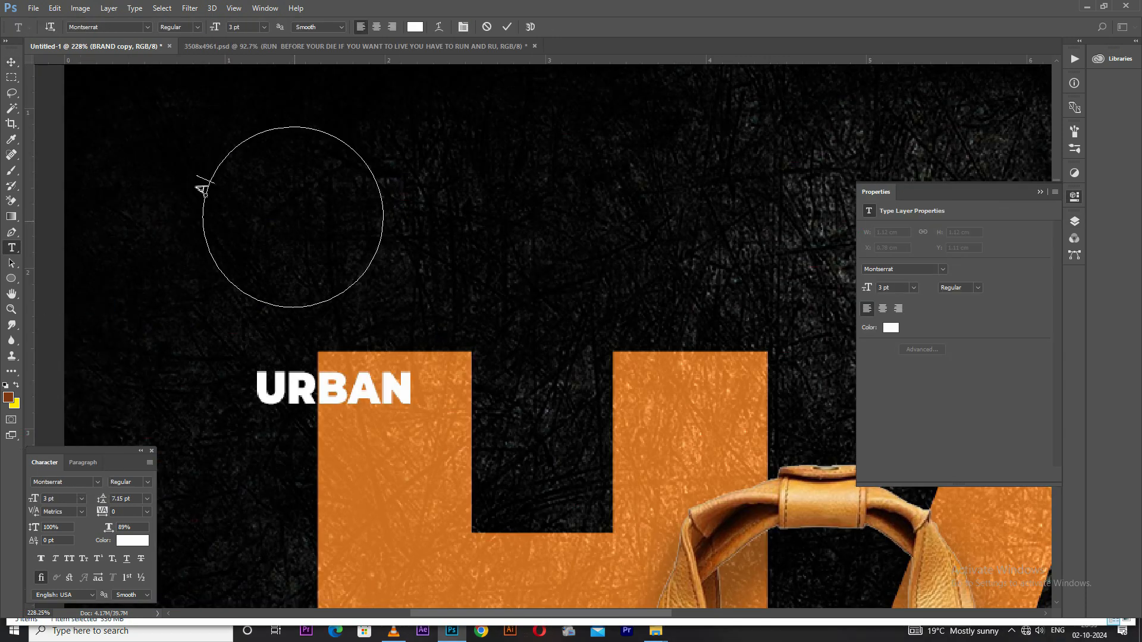
{"action": "type", "text": "a"}
{"action": "key", "text": "BackSpace"}
{"action": "type", "text": "AU"}
{"action": "key", "text": "BackSpace"}
{"action": "key", "text": "BackSpace"}
{"action": "key", "text": "BackSpace"}
{"action": "type", "text": "QUALI"}
{"action": "key", "text": "BackSpace"}
{"action": "key", "text": "BackSpace"}
{"action": "key", "text": "BackSpace"}
{"action": "key", "text": "BackSpace"}
{"action": "key", "text": "BackSpace"}
{"action": "type", "text": "QUALITY PRODUC"}
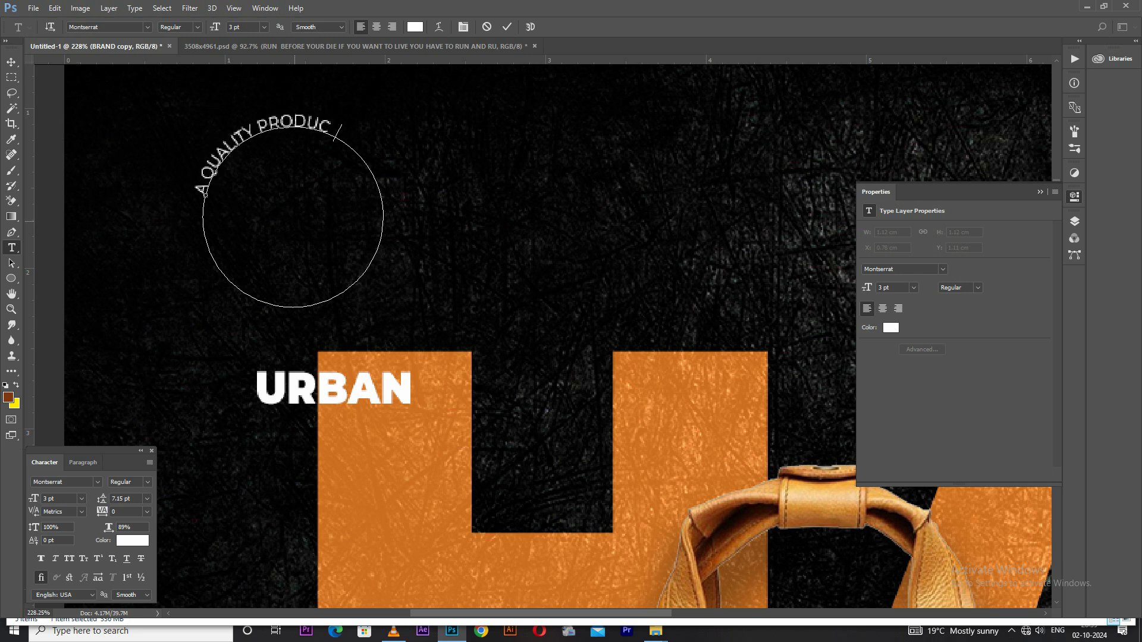
{"action": "type", "text": "T DESIGN BY UR"}
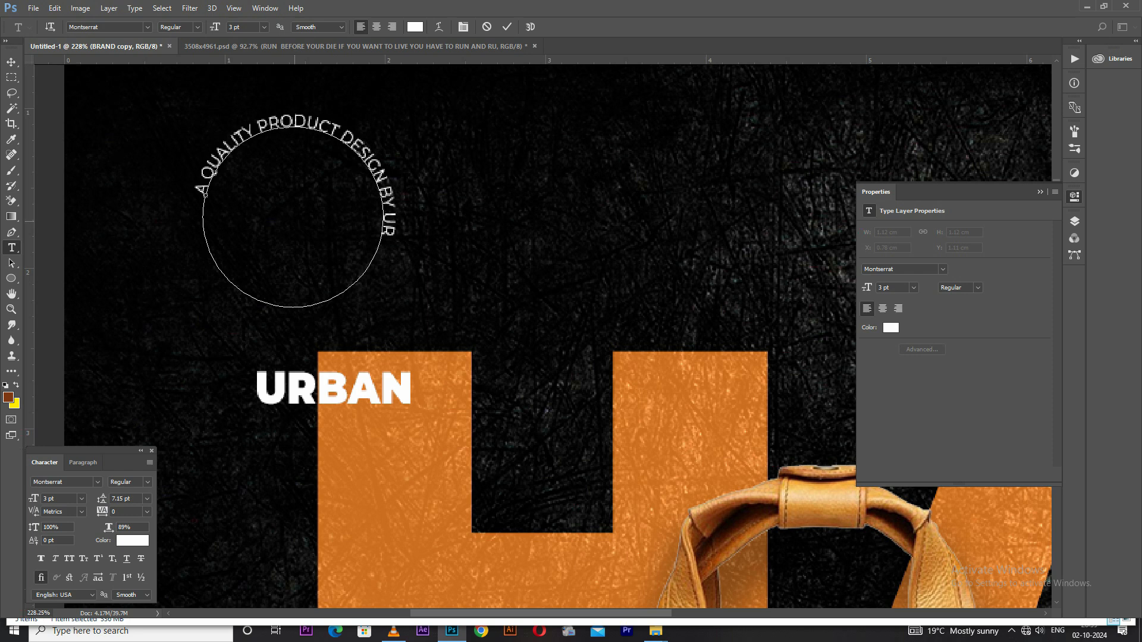
{"action": "type", "text": "BAN BRAND FO"}
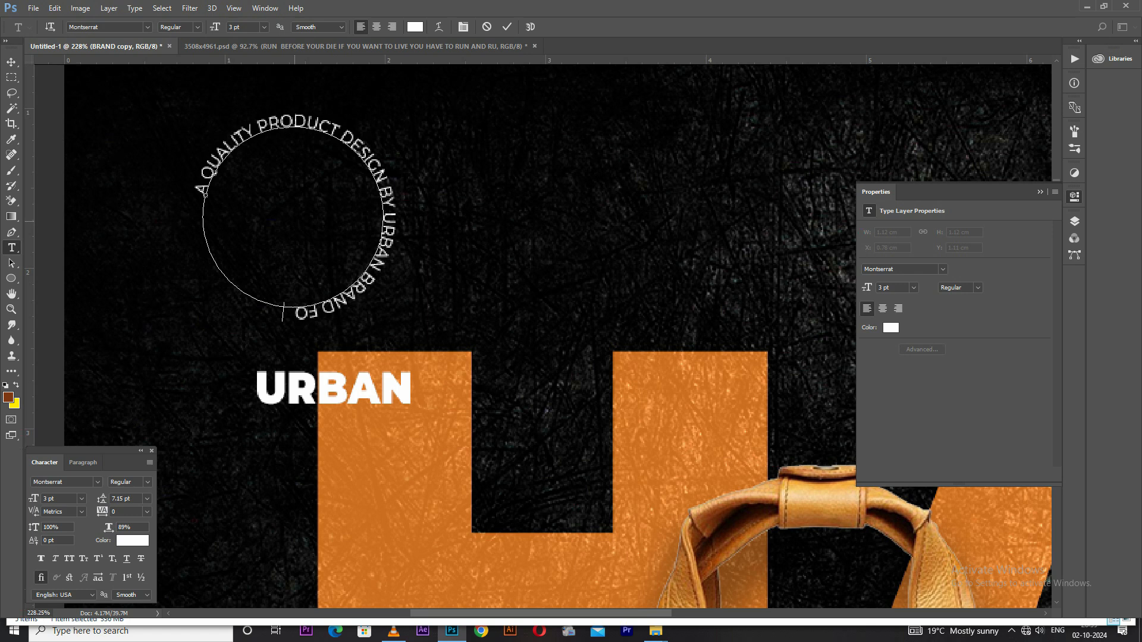
{"action": "type", "text": "R YOUR COM"}
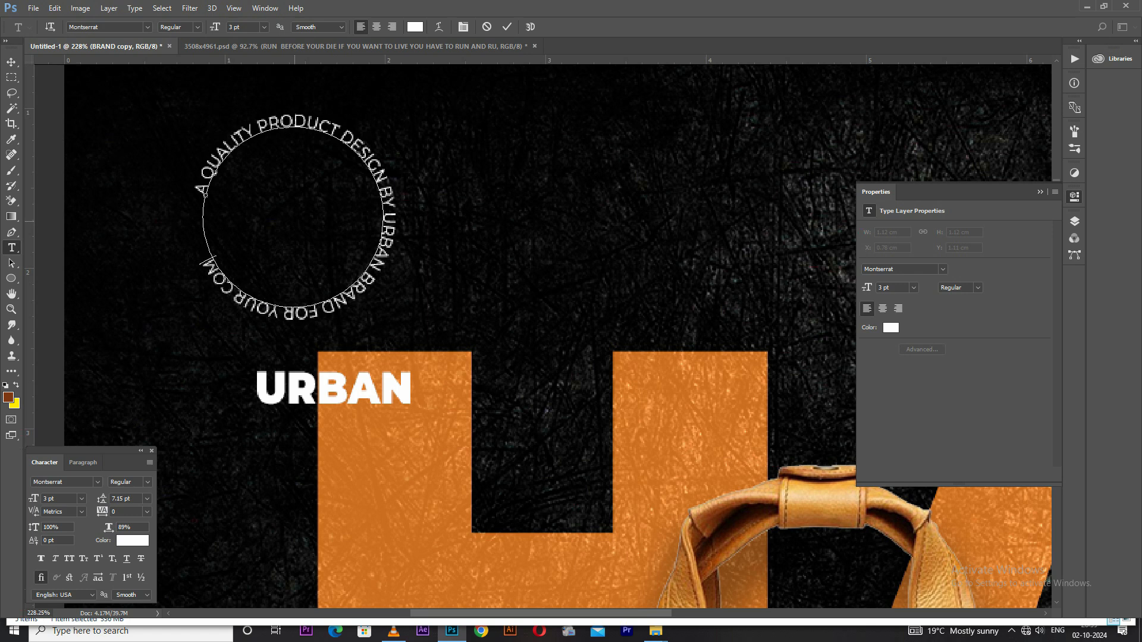
{"action": "type", "text": "FORT"}
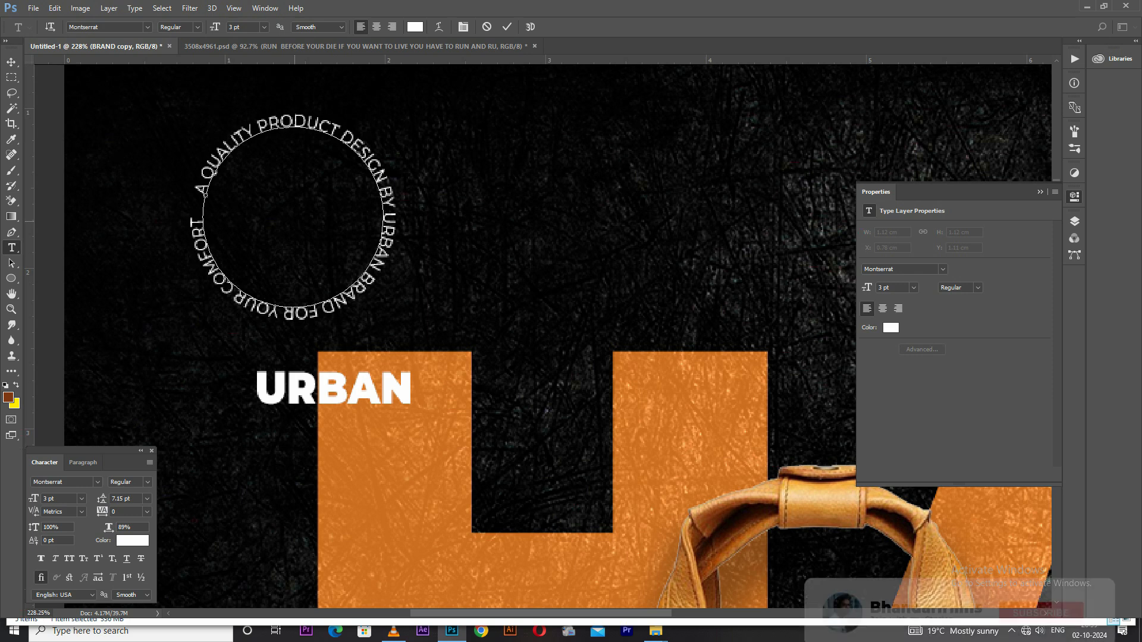
Set the tracking of the whole circular text to 20 so it closes the ring
{"action": "key", "text": "ctrl+a"}
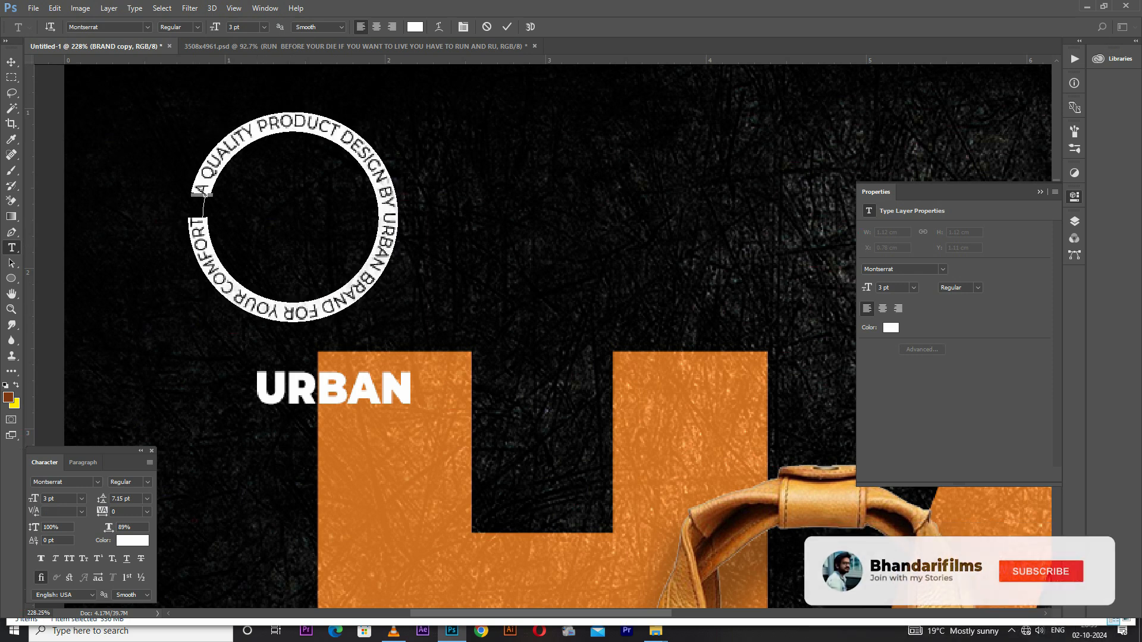
{"action": "left_click", "coordinate": [102, 498]}
{"action": "left_click", "coordinate": [102, 511]}
{"action": "key", "text": "shift+Up"}
{"action": "key", "text": "shift+Up"}
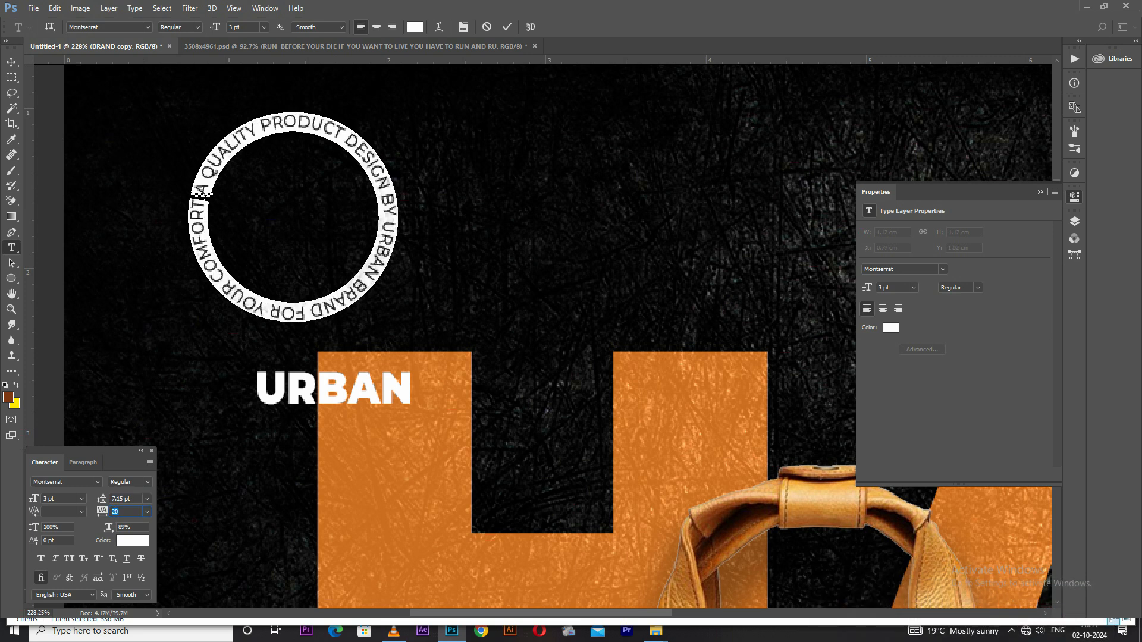
{"action": "left_click", "coordinate": [11, 62]}
Move the circular text onto the right side of the letter A, just below the two BRAND lines
{"action": "scroll", "coordinate": [232, 205], "scroll_direction": "down", "scroll_amount": 10}
{"action": "scroll", "coordinate": [416, 365], "scroll_direction": "down", "scroll_amount": 1}
{"action": "left_click_drag", "start_coordinate": [311, 189], "coordinate": [317, 324]}
{"action": "scroll", "coordinate": [331, 338], "scroll_direction": "down", "scroll_amount": 2}
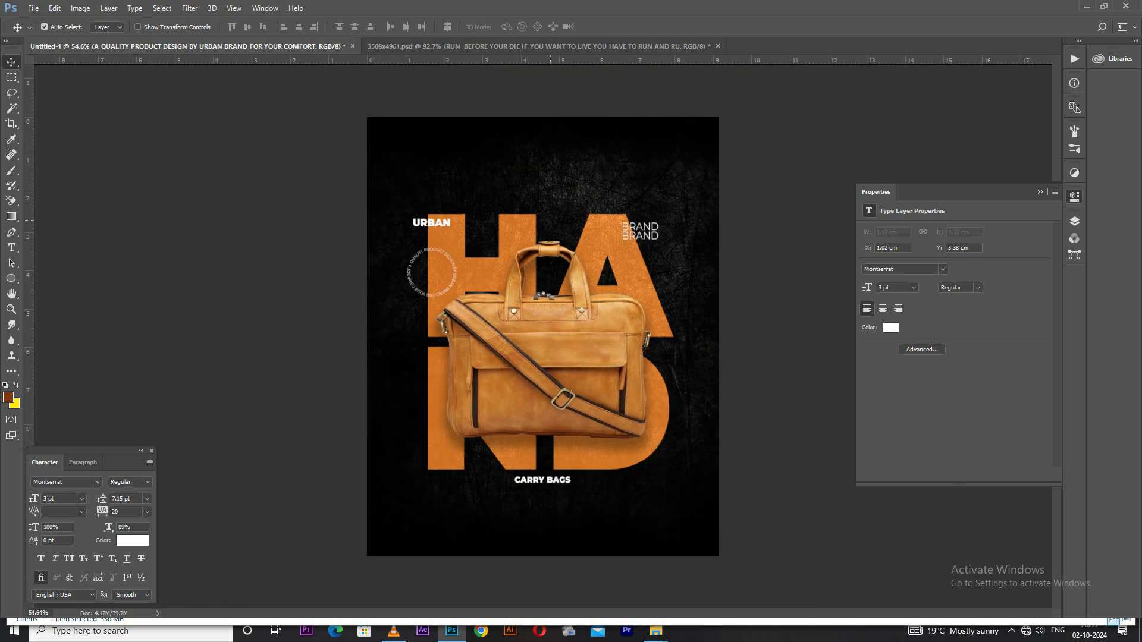
{"action": "scroll", "coordinate": [542, 337], "scroll_direction": "up", "scroll_amount": 1}
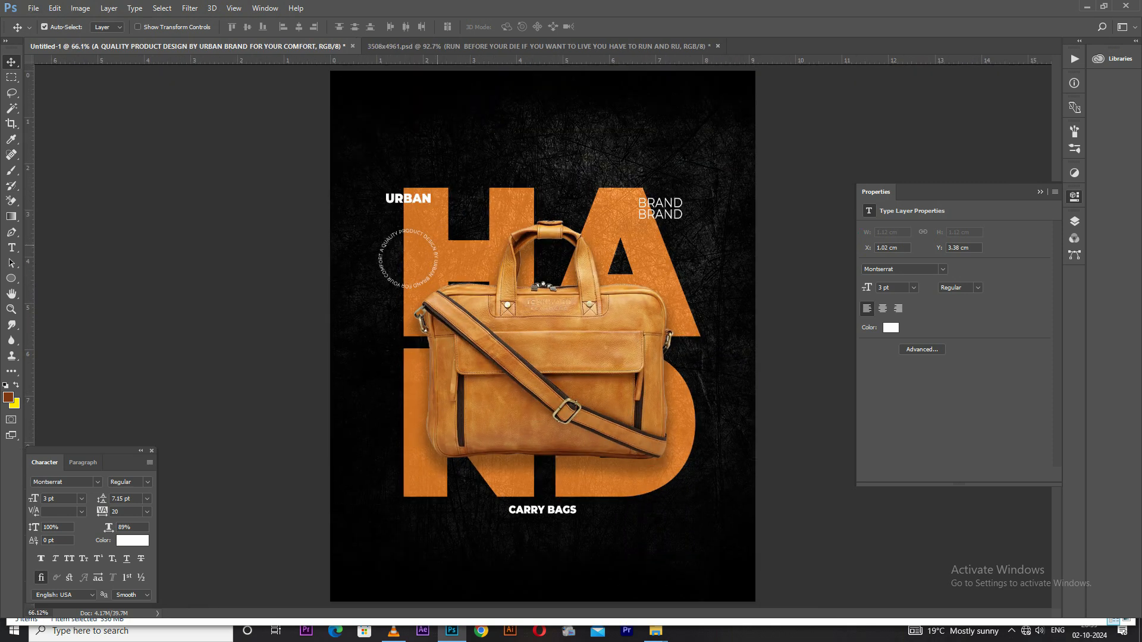
{"action": "mouse_move", "coordinate": [433, 243]}
{"action": "left_mouse_down"}
{"action": "mouse_move", "coordinate": [651, 220]}
{"action": "mouse_move", "coordinate": [716, 444]}
{"action": "mouse_move", "coordinate": [691, 443]}
{"action": "mouse_move", "coordinate": [657, 212]}
{"action": "mouse_move", "coordinate": [367, 73]}
{"action": "mouse_move", "coordinate": [473, 162]}
{"action": "mouse_move", "coordinate": [620, 257]}
{"action": "mouse_move", "coordinate": [650, 233]}
{"action": "left_mouse_up"}
{"action": "scroll", "coordinate": [377, 107], "scroll_direction": "down", "scroll_amount": 1}
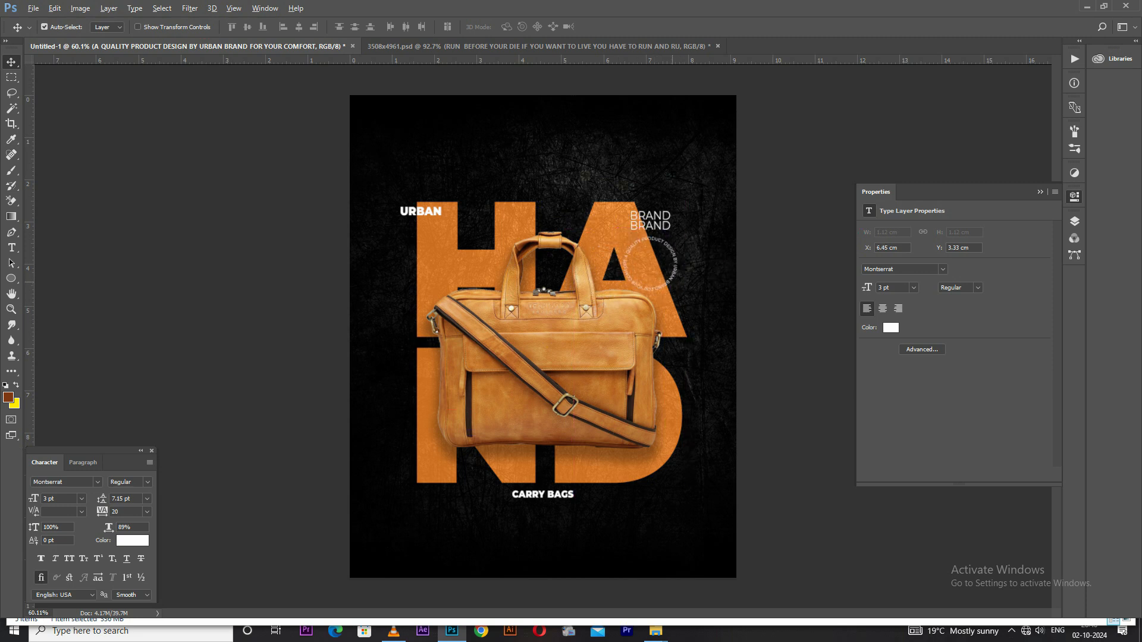
Duplicate the circular text to the lower right edge of the poster so it runs partly off the canvas
{"action": "left_click_drag", "start_coordinate": [650, 262], "coordinate": [730, 471]}
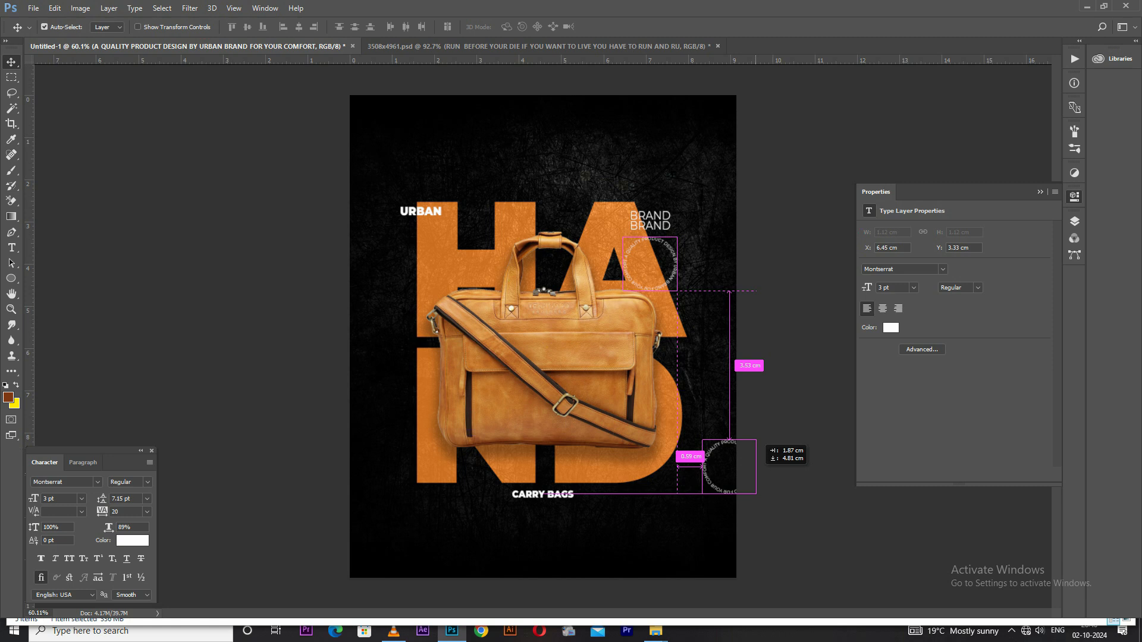
{"action": "left_click_drag", "start_coordinate": [729, 471], "coordinate": [735, 472]}
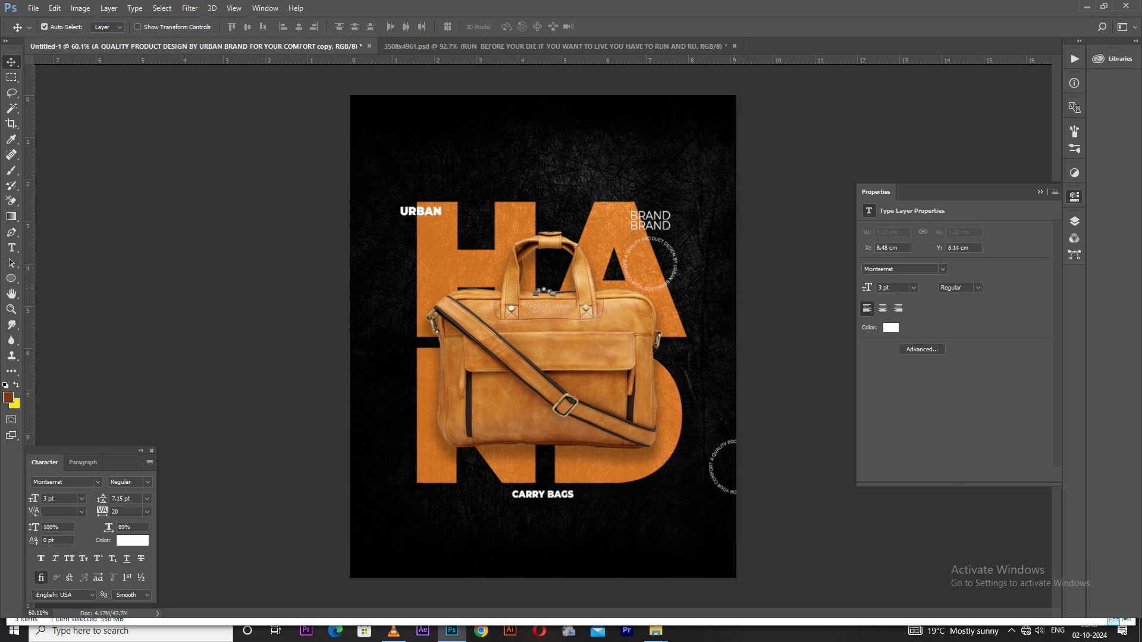
{"action": "scroll", "coordinate": [540, 337], "scroll_direction": "down", "scroll_amount": 1}
{"action": "scroll", "coordinate": [542, 337], "scroll_direction": "up", "scroll_amount": 2}
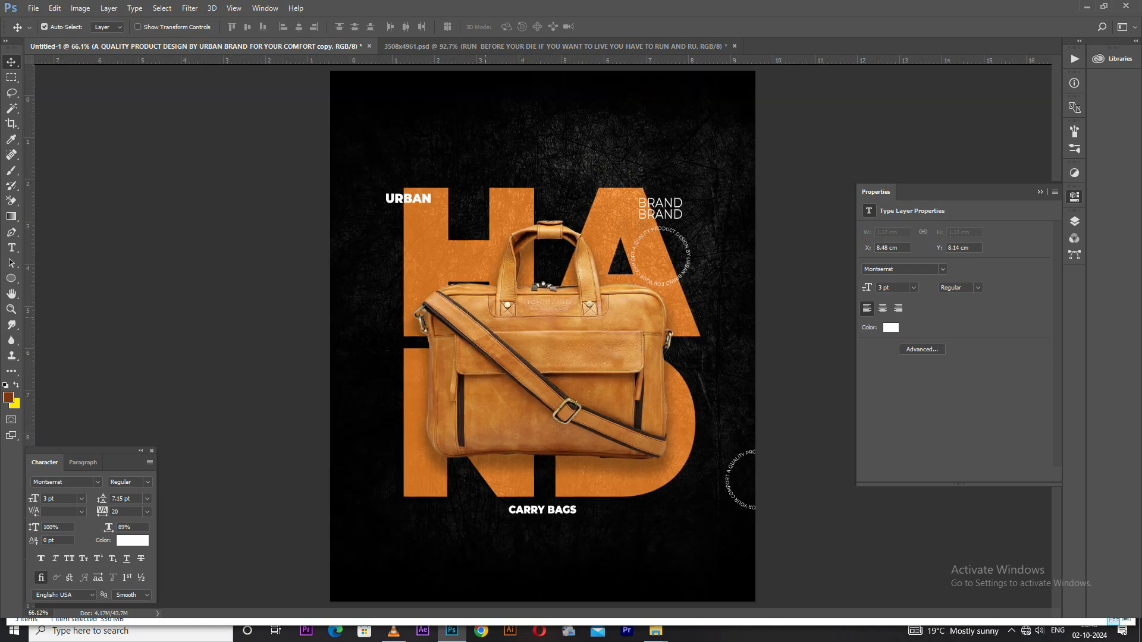
Duplicate the URBAN text straight down onto the lower left edge of the letter N
{"action": "right_click", "coordinate": [388, 198]}
{"action": "left_click", "coordinate": [398, 209]}
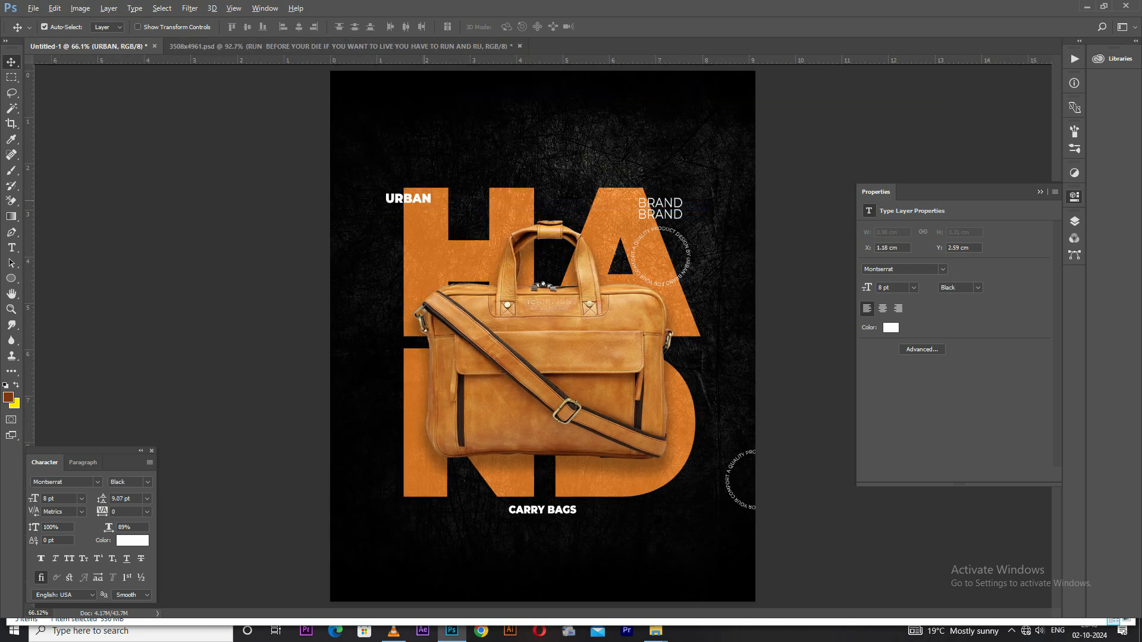
{"action": "left_click_drag", "start_coordinate": [411, 199], "coordinate": [410, 402]}
{"action": "left_click_drag", "start_coordinate": [431, 366], "coordinate": [431, 436]}
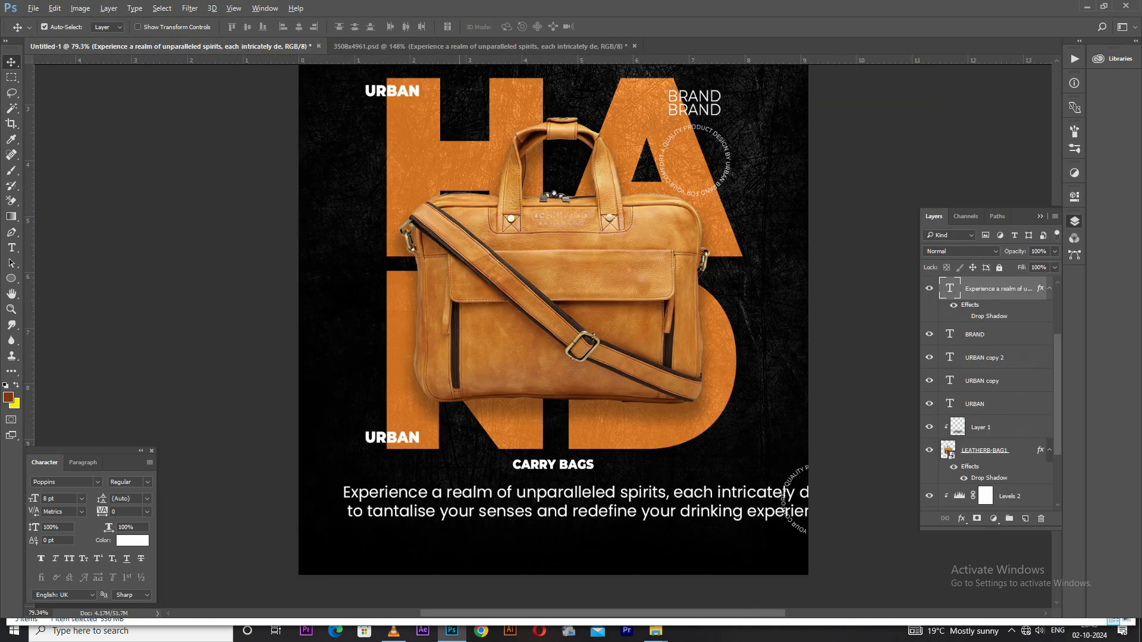
Scale the "Experience a realm of unparalleled spirits" paragraph down to about 2.3 pt and place it centred under CARRY BAGS
{"action": "key", "text": "ctrl+a"}
{"action": "key", "text": "ctrl+d"}
{"action": "key", "text": "ctrl+t"}
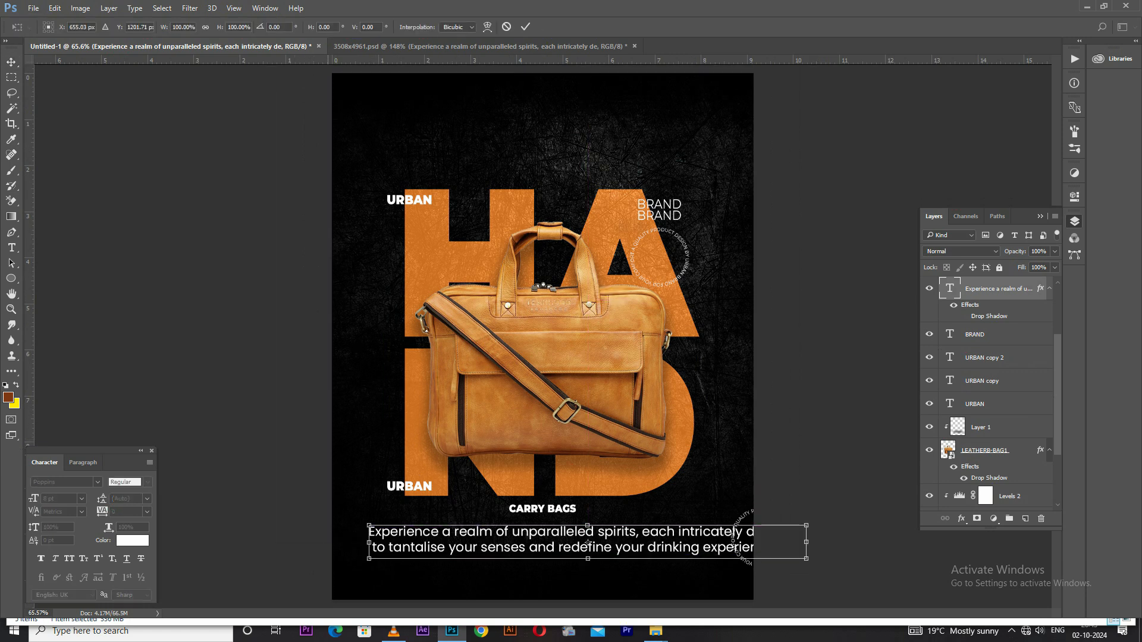
{"action": "left_click_drag", "start_coordinate": [369, 526], "coordinate": [523, 515]}
{"action": "key", "text": "Return"}
{"action": "scroll", "coordinate": [537, 531], "scroll_direction": "up", "scroll_amount": 1}
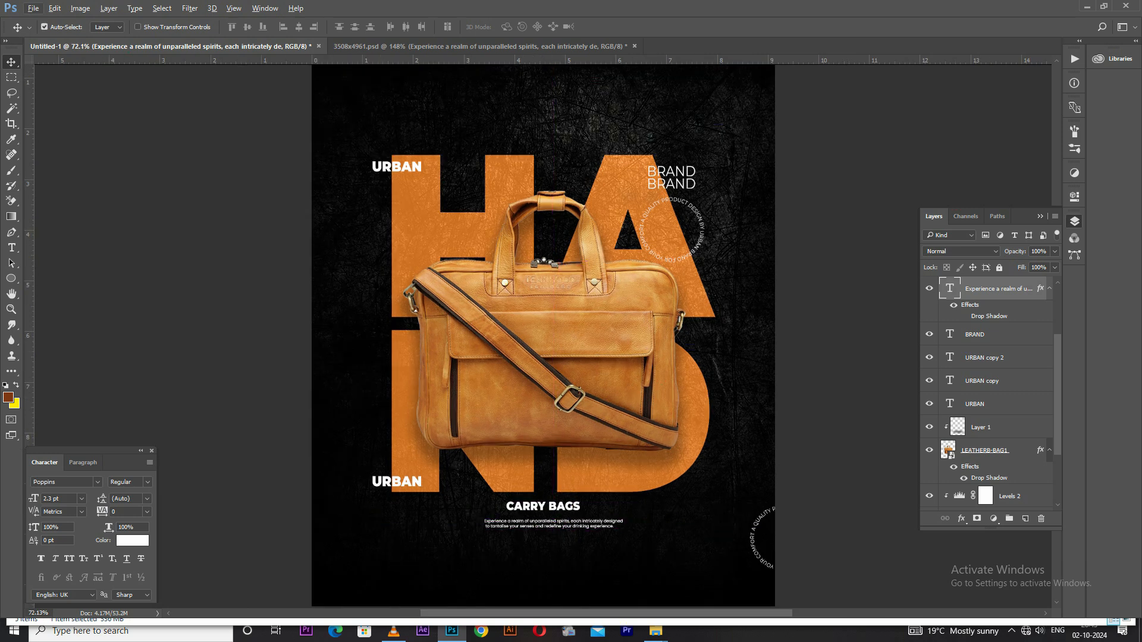
{"action": "scroll", "coordinate": [535, 529], "scroll_direction": "down", "scroll_amount": 1}
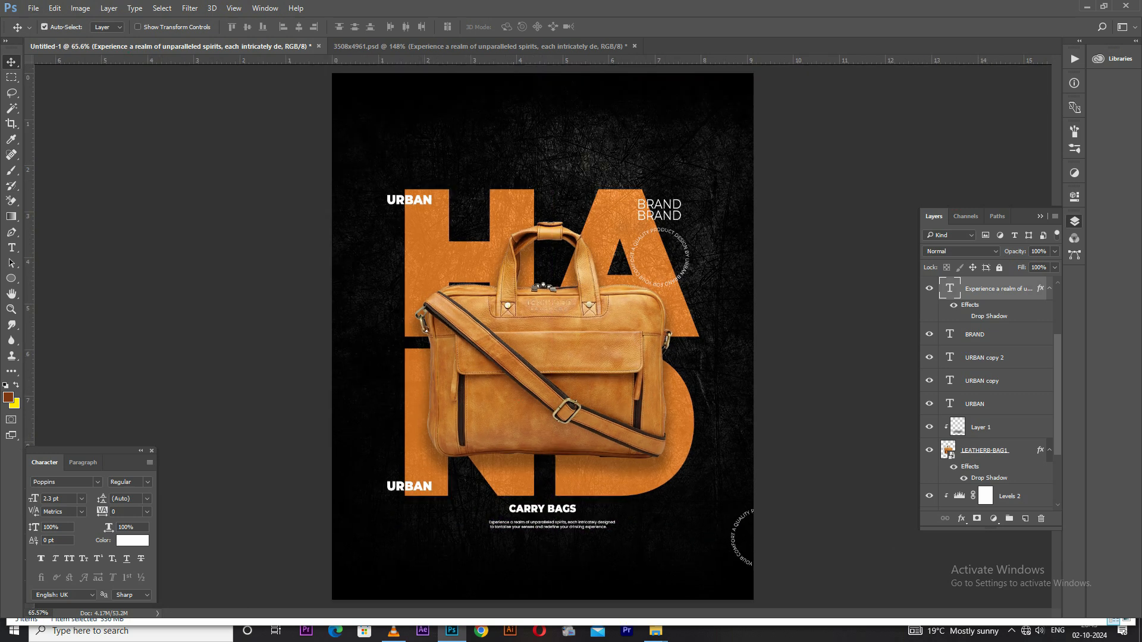
Move the small "Experience a realm" paragraph to the lower left corner of the poster, keeping its size
{"action": "left_click_drag", "start_coordinate": [534, 527], "coordinate": [382, 582]}
{"action": "key", "text": "ctrl+z"}
{"action": "right_click", "coordinate": [382, 585]}
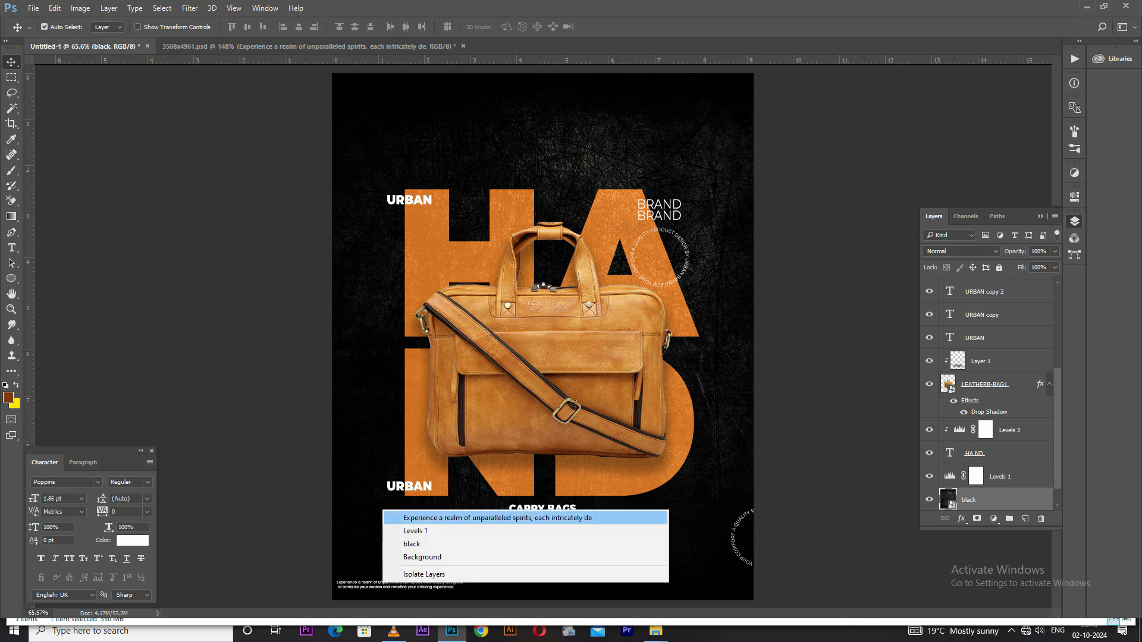
{"action": "left_click", "coordinate": [416, 514]}
{"action": "key", "text": "ctrl+t"}
{"action": "left_click_drag", "start_coordinate": [392, 585], "coordinate": [397, 573]}
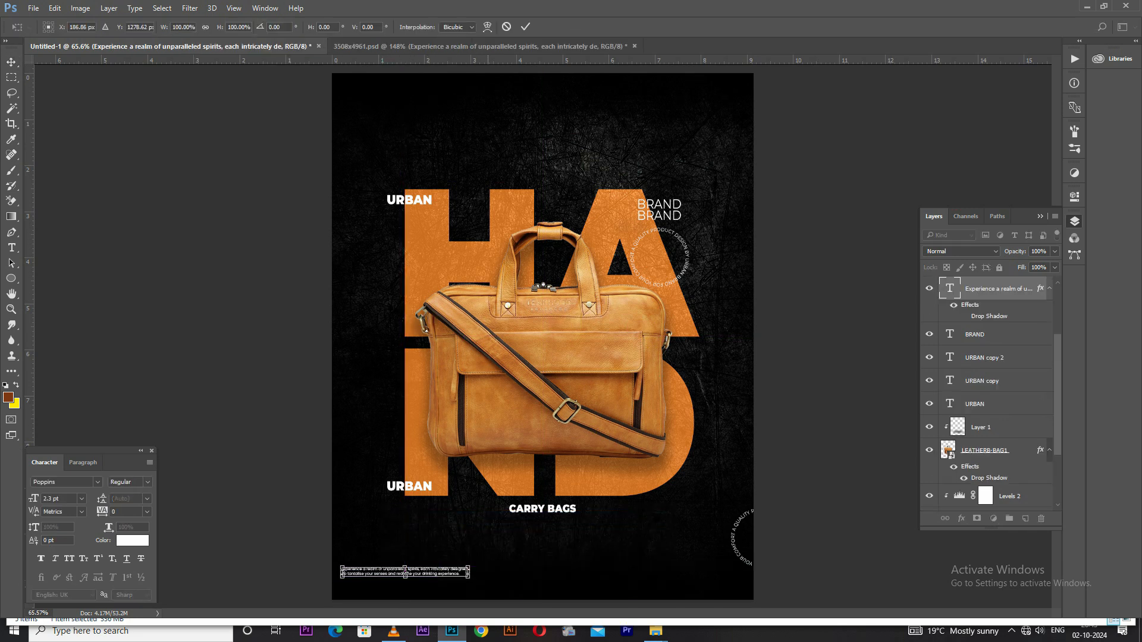
{"action": "key", "text": "Return"}
{"action": "scroll", "coordinate": [469, 506], "scroll_direction": "down", "scroll_amount": 4}
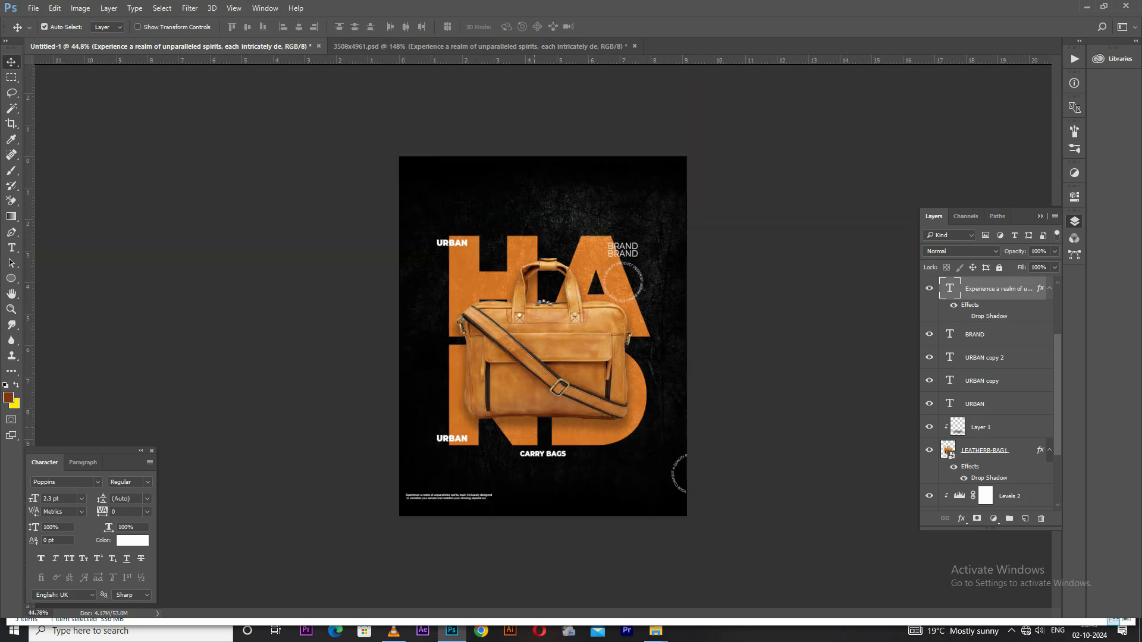
{"action": "scroll", "coordinate": [570, 273], "scroll_direction": "up", "scroll_amount": 4}
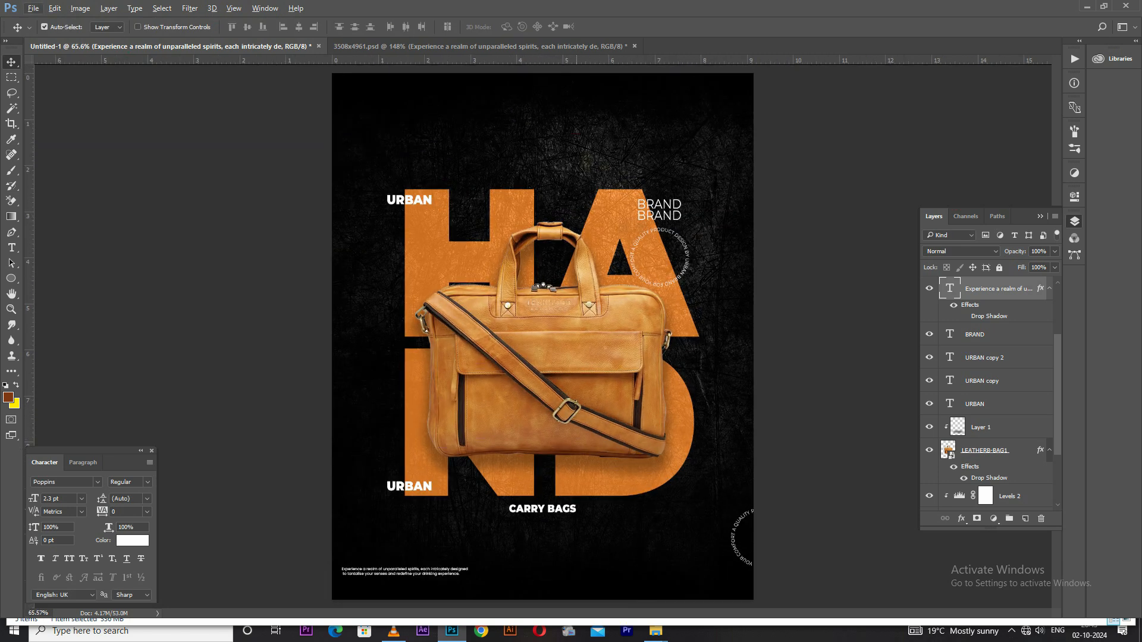
Set the CARRY BAGS text's tracking to 400
{"action": "right_click", "coordinate": [553, 515]}
{"action": "left_click", "coordinate": [576, 524]}
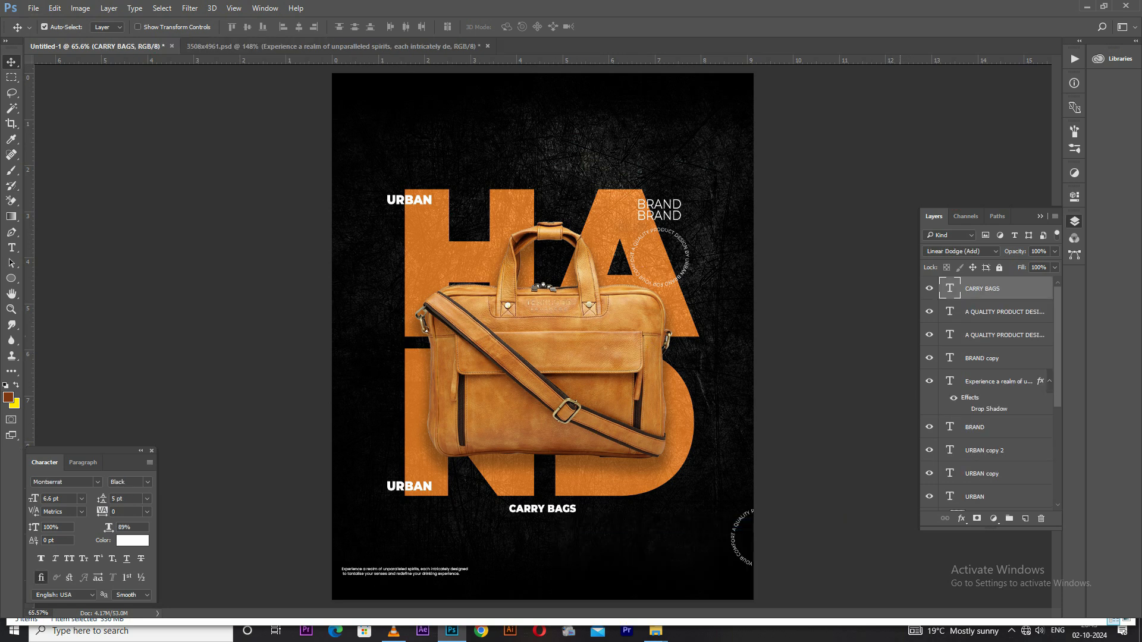
{"action": "double_click", "coordinate": [509, 511]}
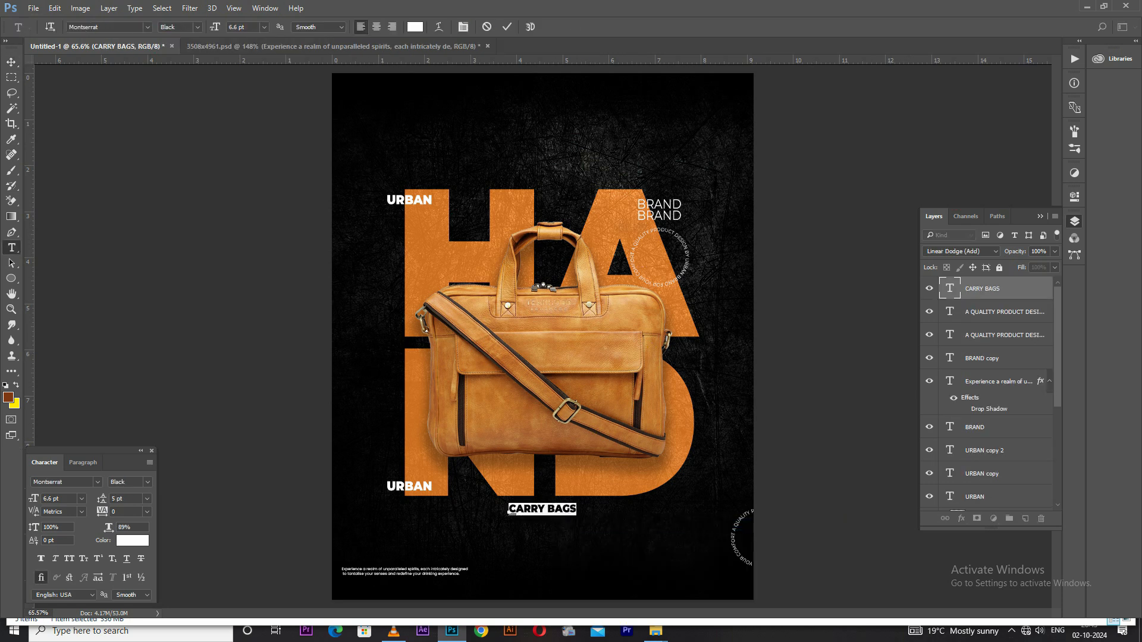
{"action": "type", "text": "400"}
{"action": "key", "text": "Return"}
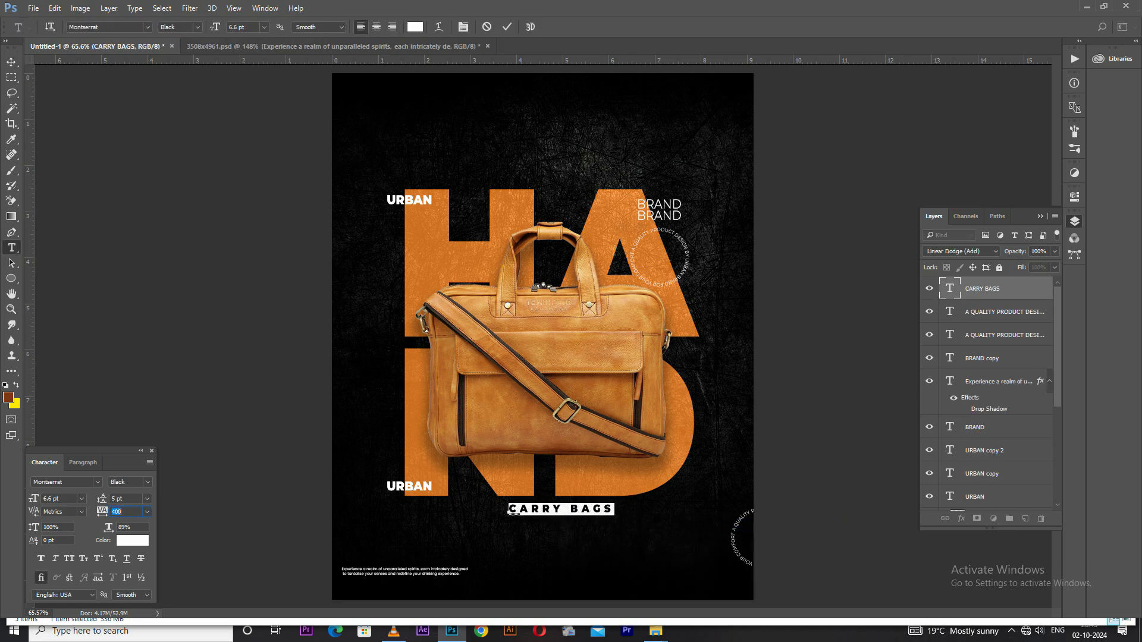
{"action": "left_click", "coordinate": [11, 62]}
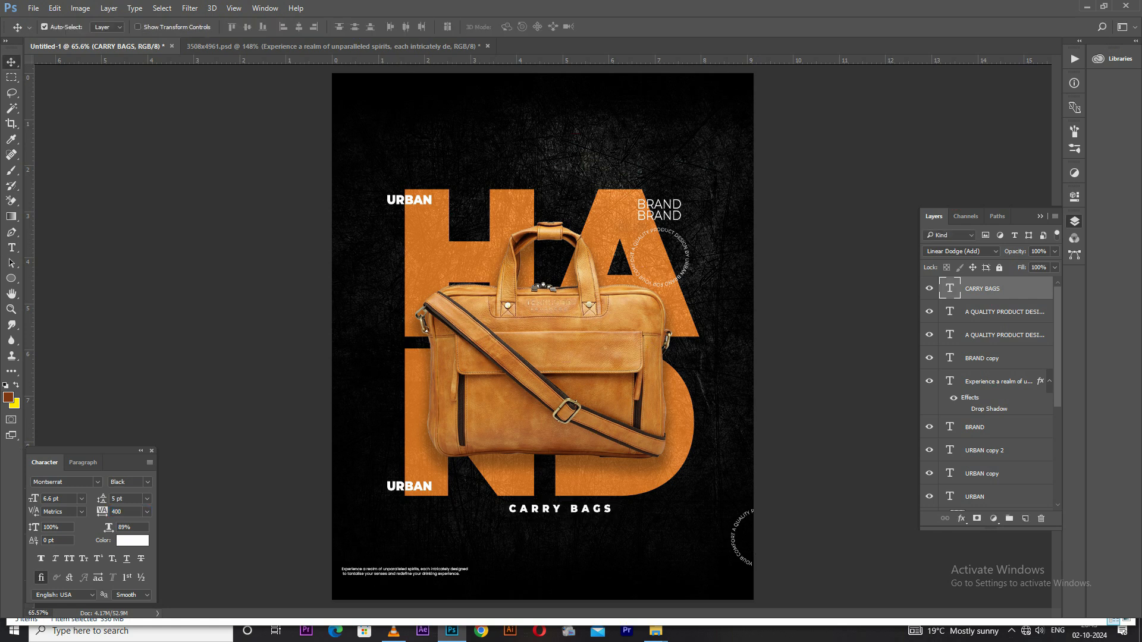